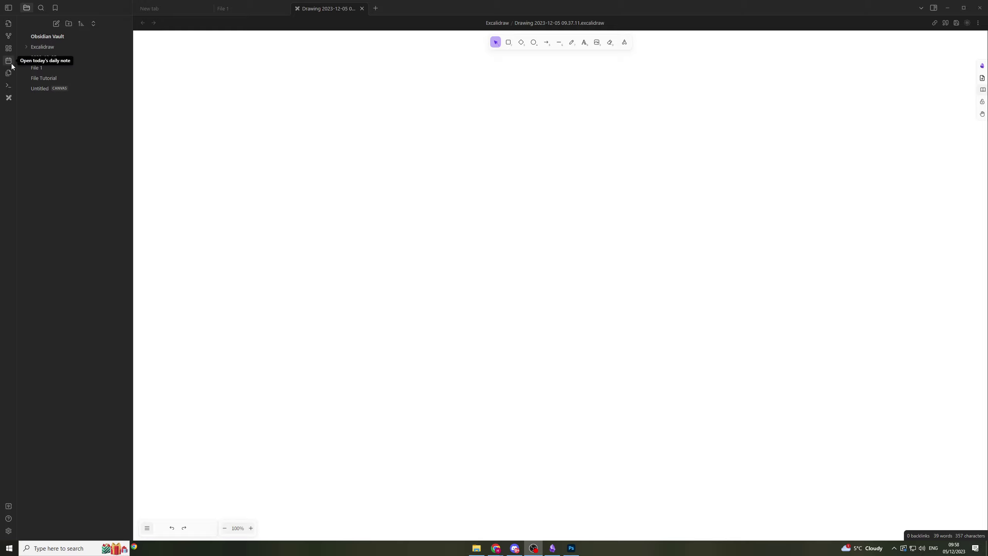
- Search the community plugin catalogue in Settings for 'excalidraw'
left_click(9, 531)
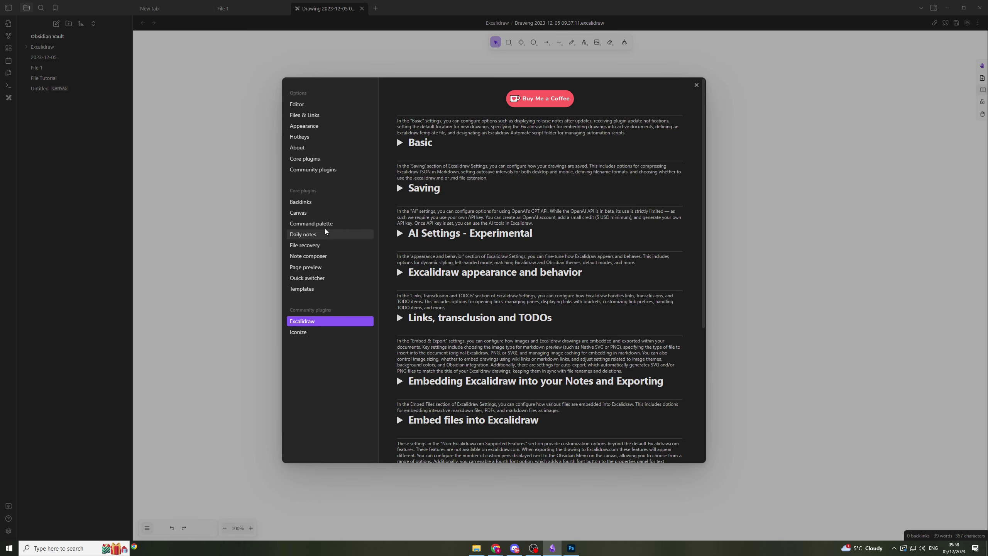
left_click(319, 171)
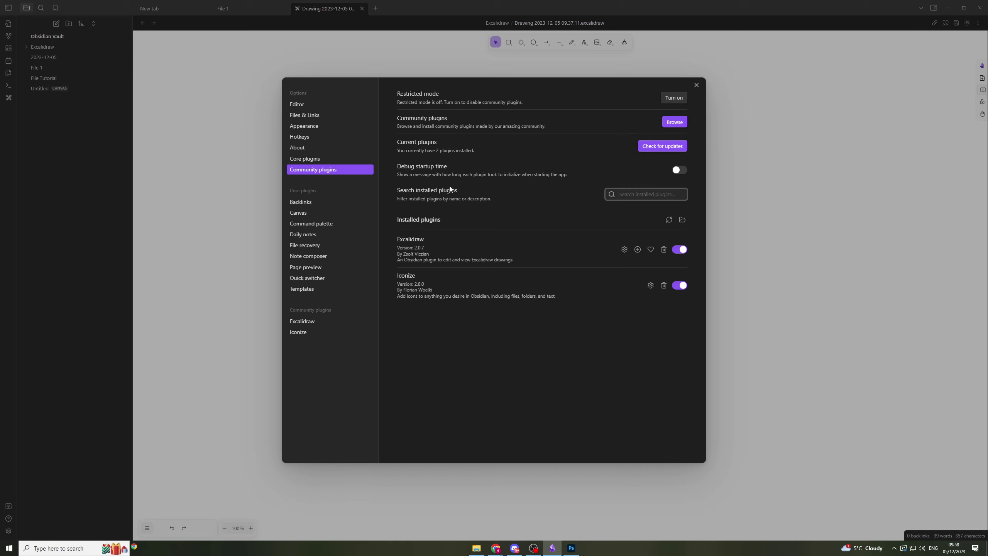
left_click(678, 123)
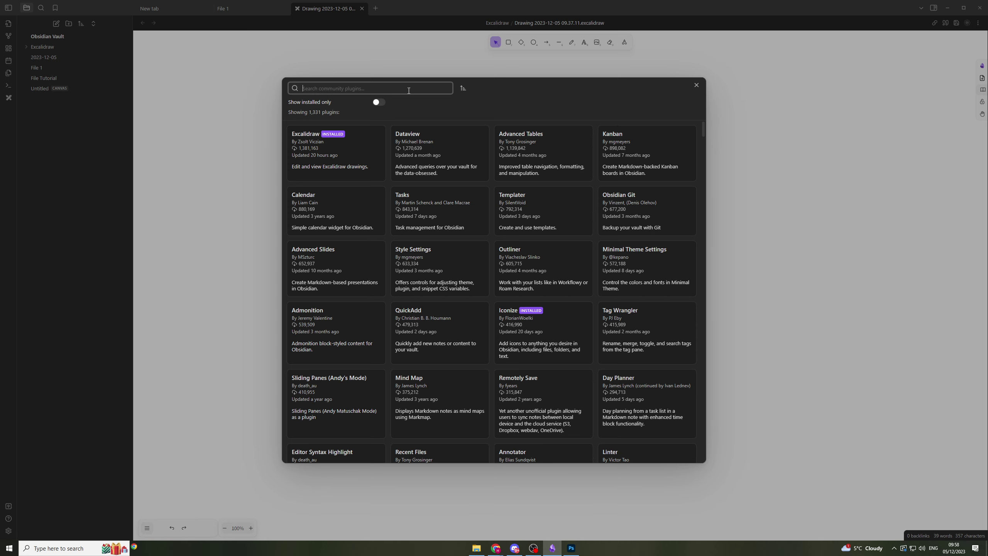
type("exc")
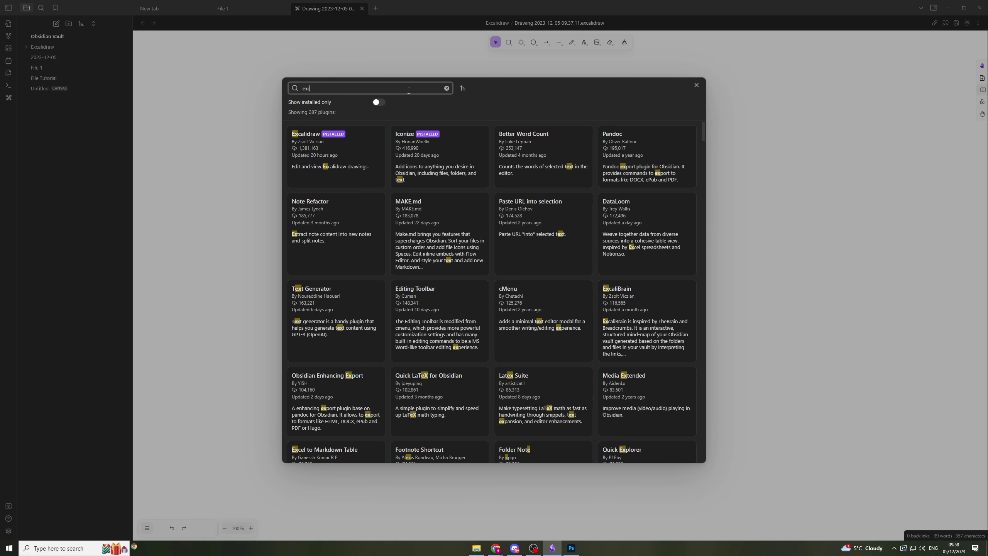
type("alidraw")
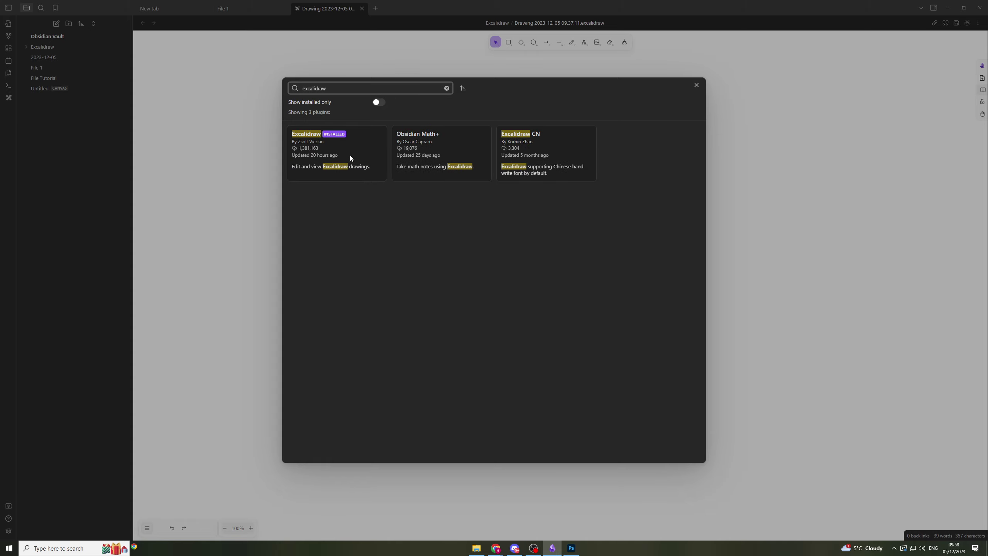
- Open the Excalidraw plugin's details page and read through its readme
left_click(327, 150)
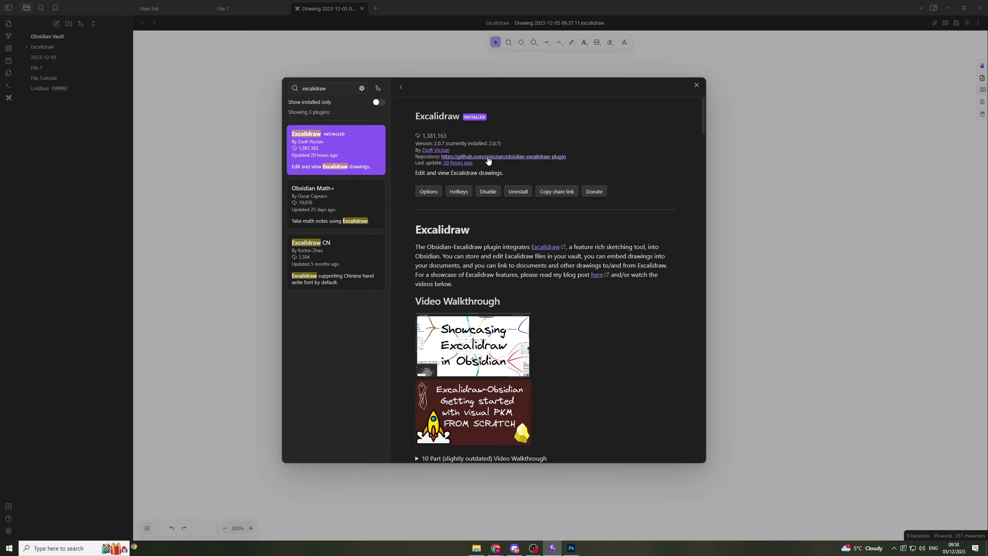
scroll(567, 281, "down", 6)
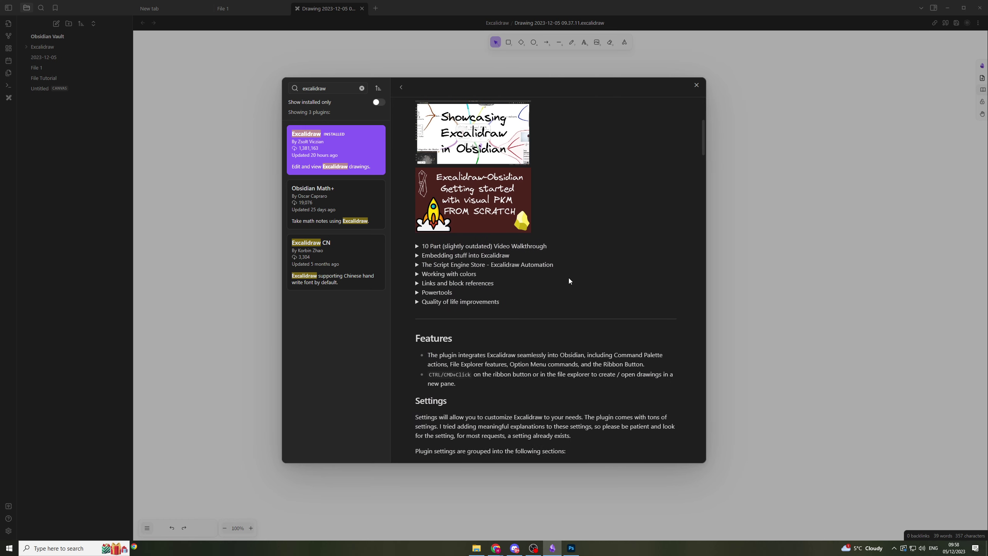
scroll(568, 278, "down", 8)
scroll(538, 324, "up", 9)
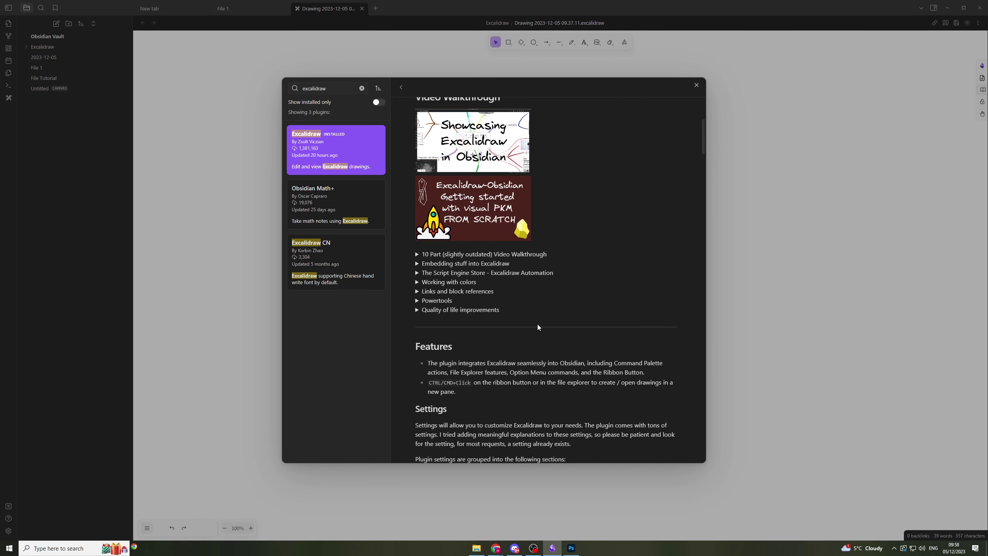
scroll(539, 325, "up", 1)
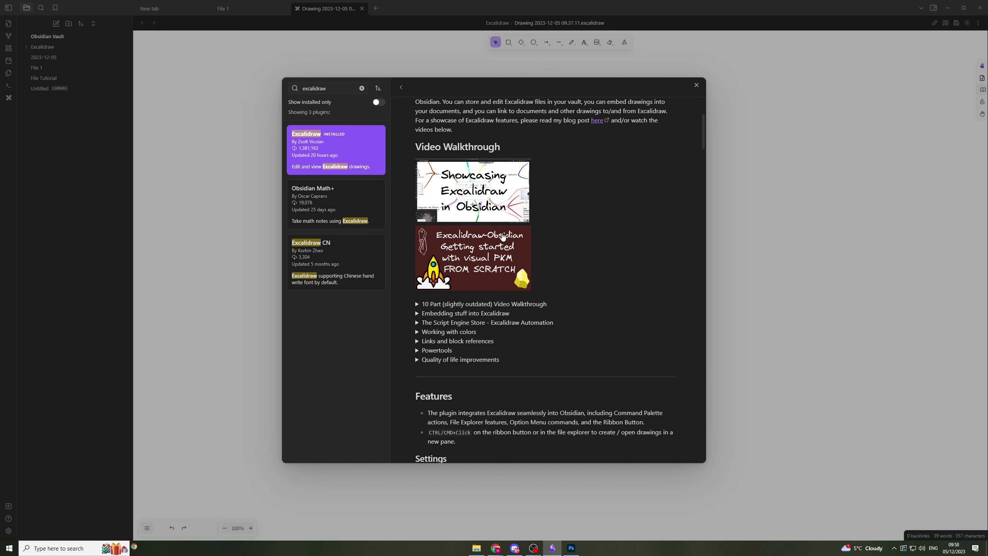
scroll(500, 272, "down", 6)
scroll(463, 228, "down", 1)
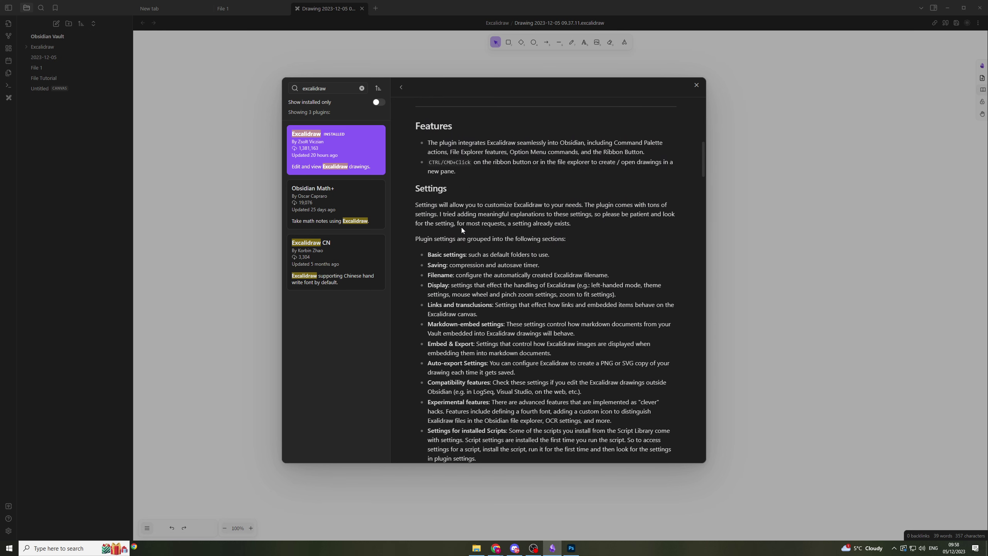
scroll(463, 257, "down", 11)
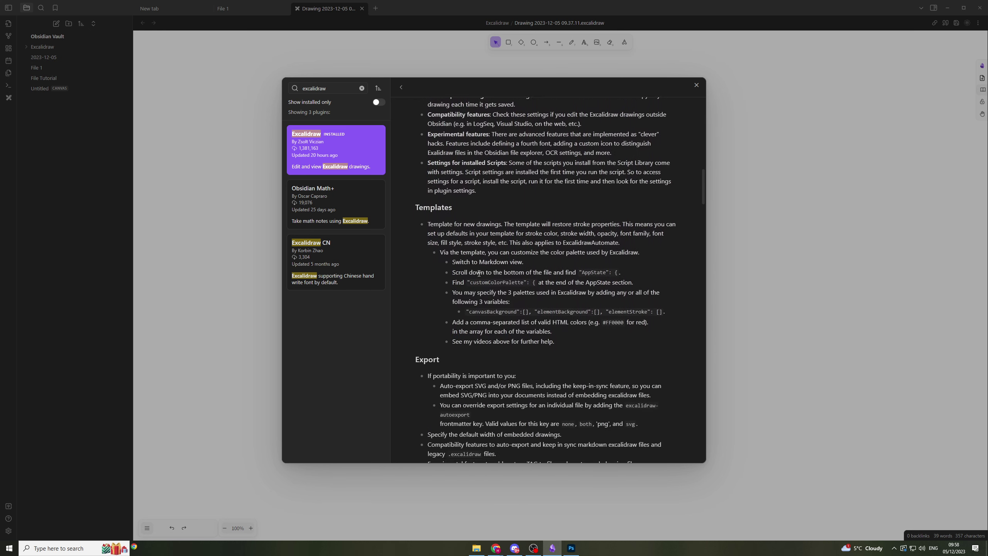
scroll(504, 342, "down", 8)
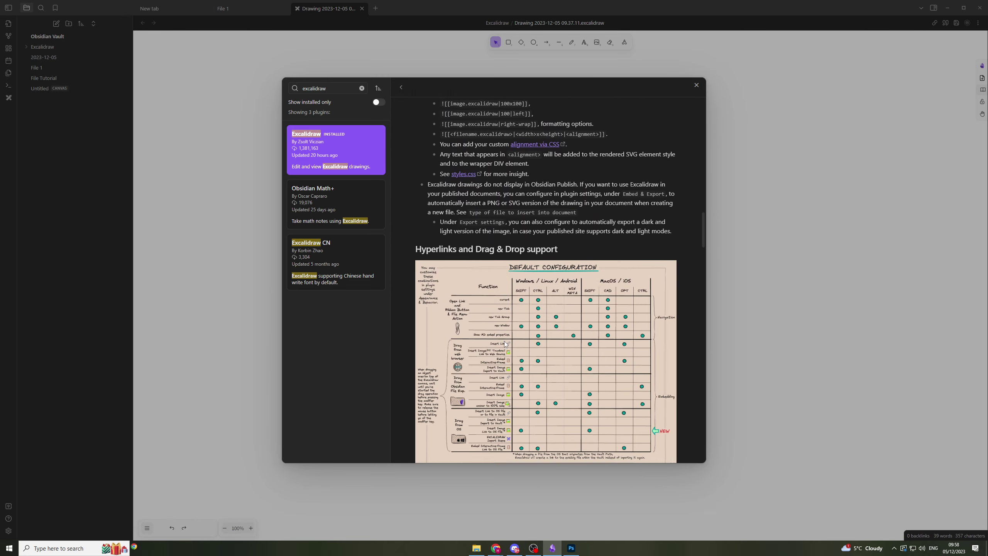
scroll(504, 342, "down", 3)
scroll(442, 240, "down", 17)
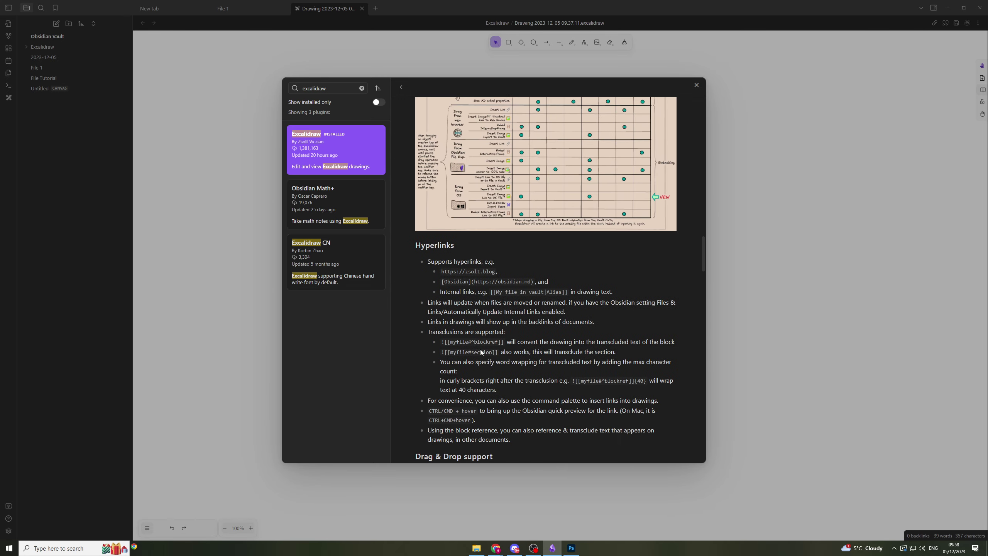
scroll(512, 319, "down", 11)
scroll(535, 161, "up", 20)
scroll(536, 161, "up", 15)
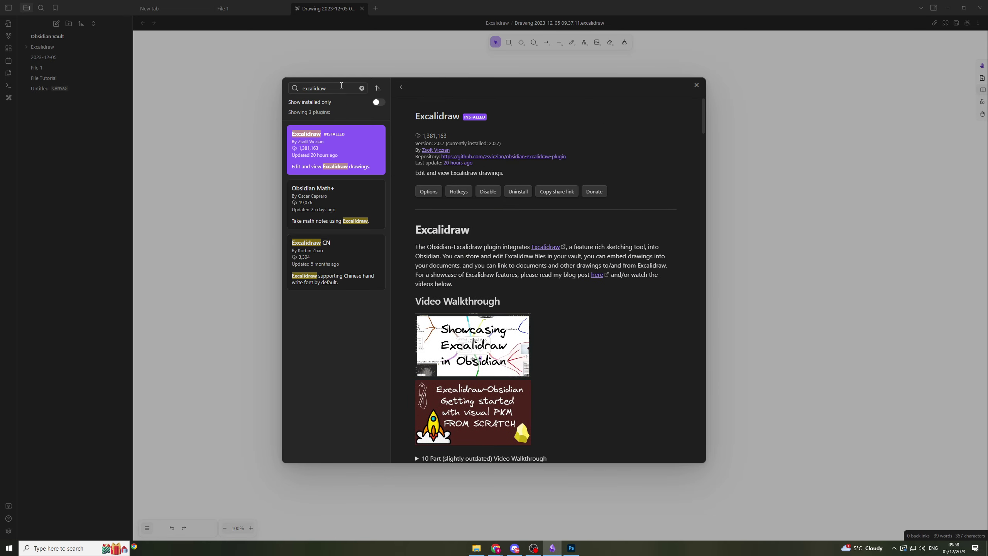
- Clear the plugin search and close the plugin browser and Settings
left_click(361, 89)
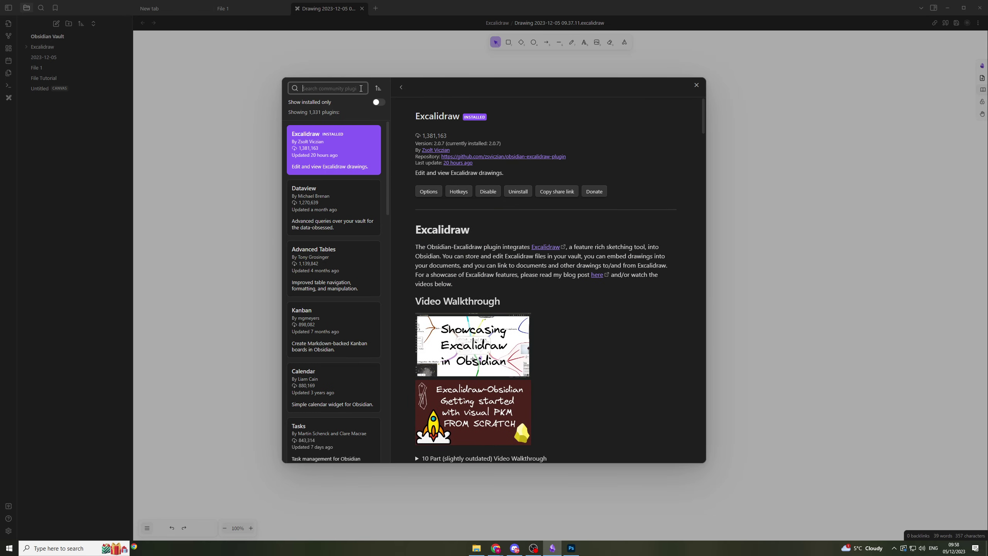
left_click(695, 82)
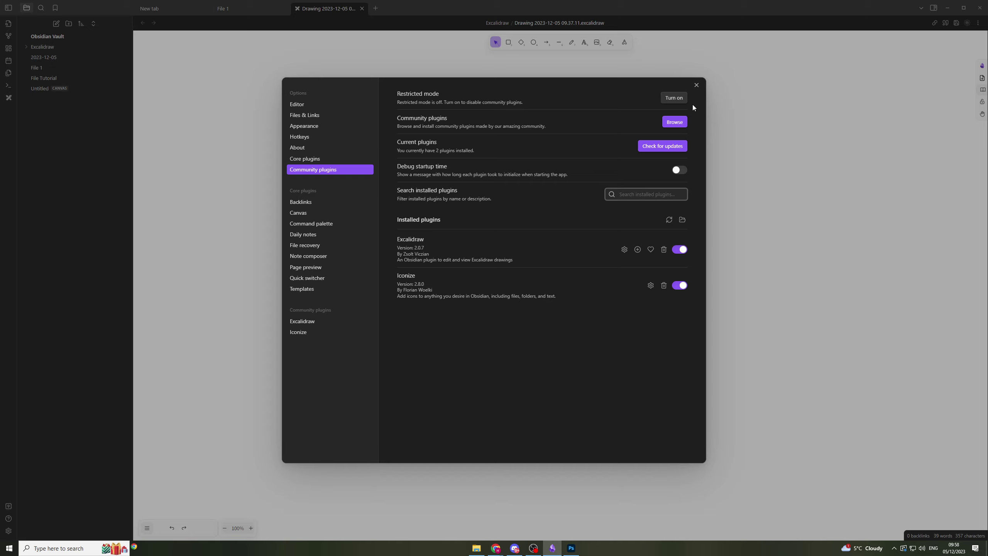
left_click(696, 87)
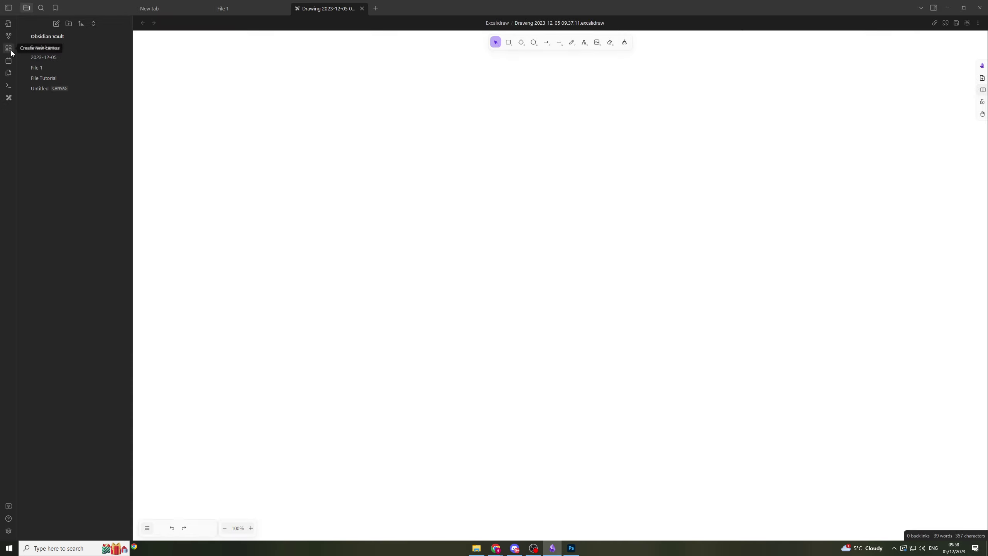
- Open the 2023-12-05 note, then create a new Excalidraw drawing from the ribbon
left_click(50, 59)
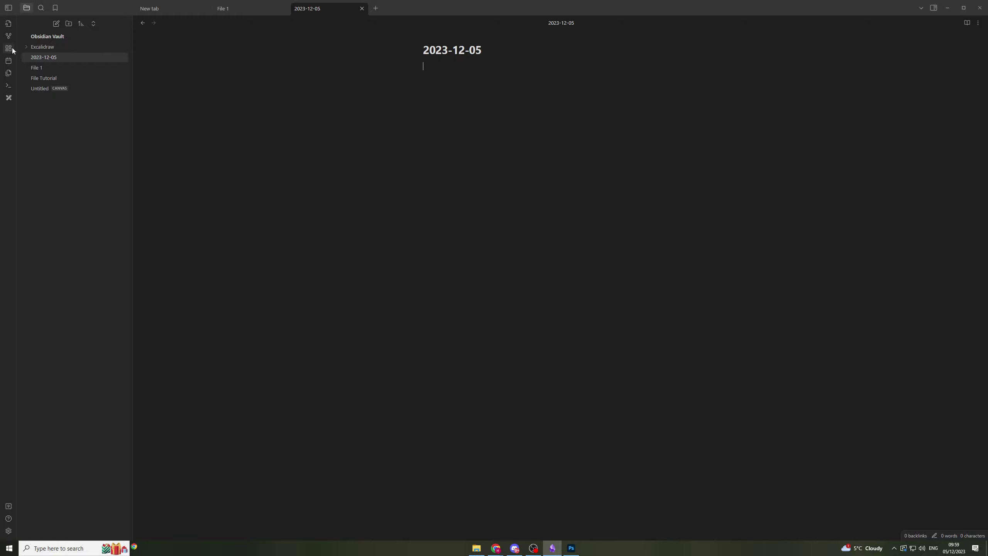
left_click(8, 98)
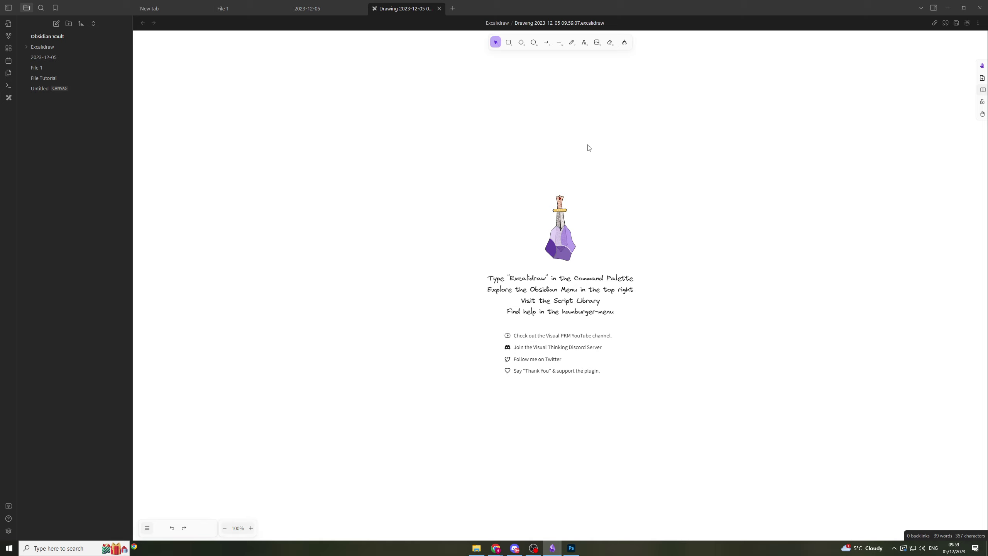
- Filter the command palette to 'excalidraw' and scroll through the plugin's commands
left_click(8, 86)
type("e")
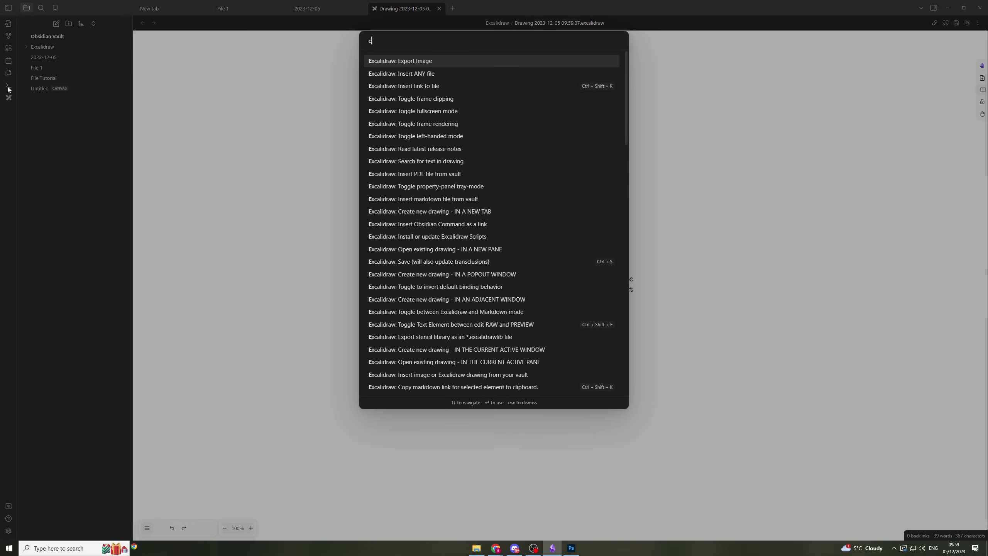
type("xcalidraw")
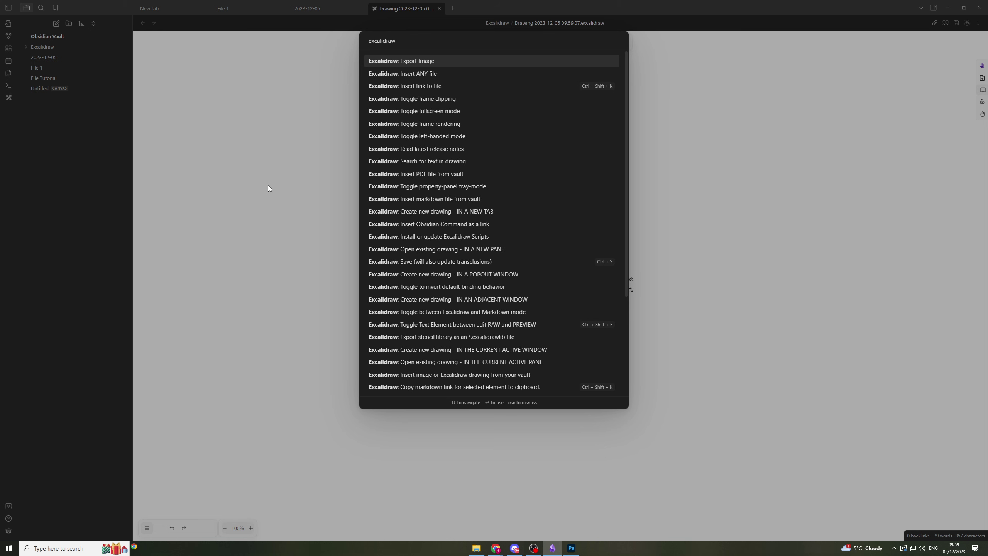
scroll(455, 136, "down", 2)
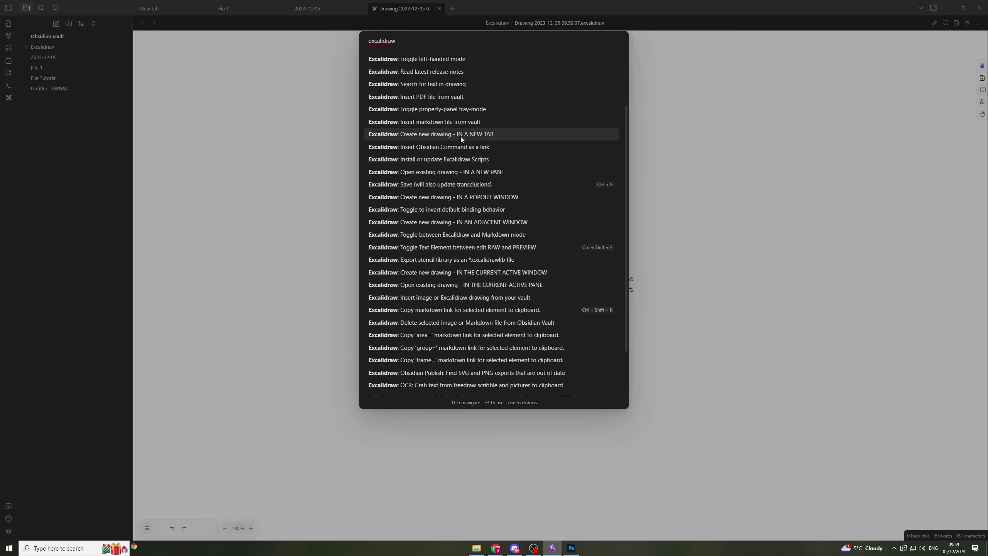
scroll(461, 137, "down", 2)
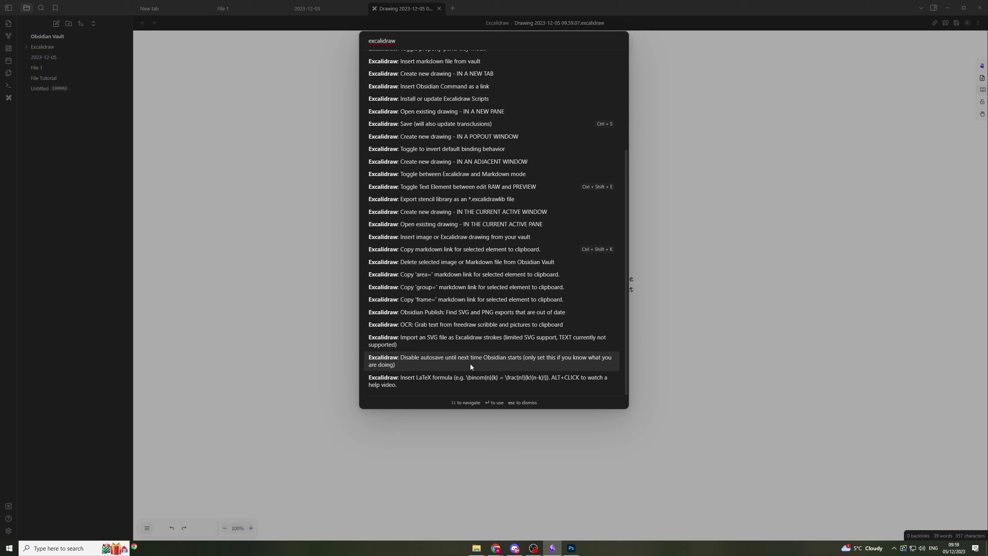
scroll(496, 381, "up", 4)
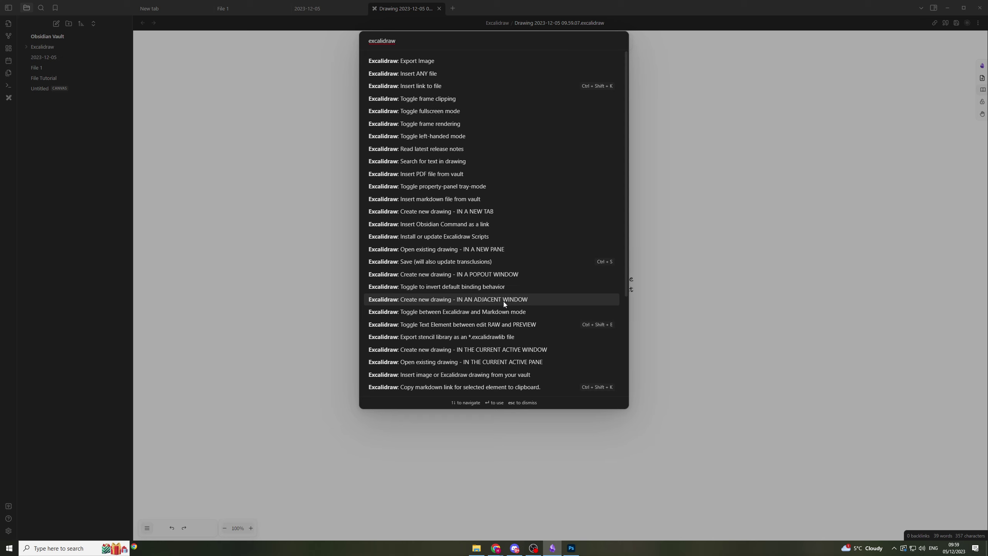
scroll(503, 302, "down", 4)
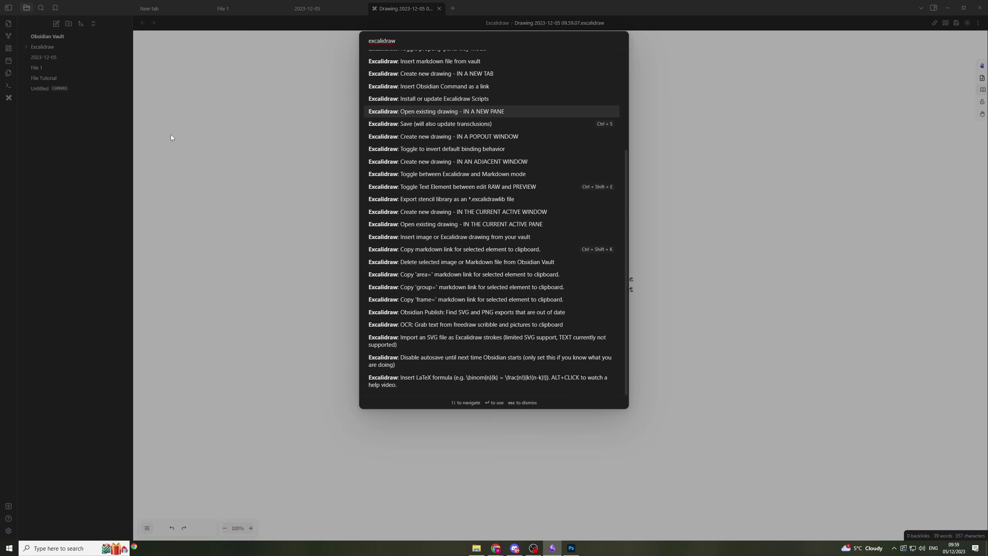
- Dismiss the command palette to return to the drawing's welcome canvas
left_click(676, 261)
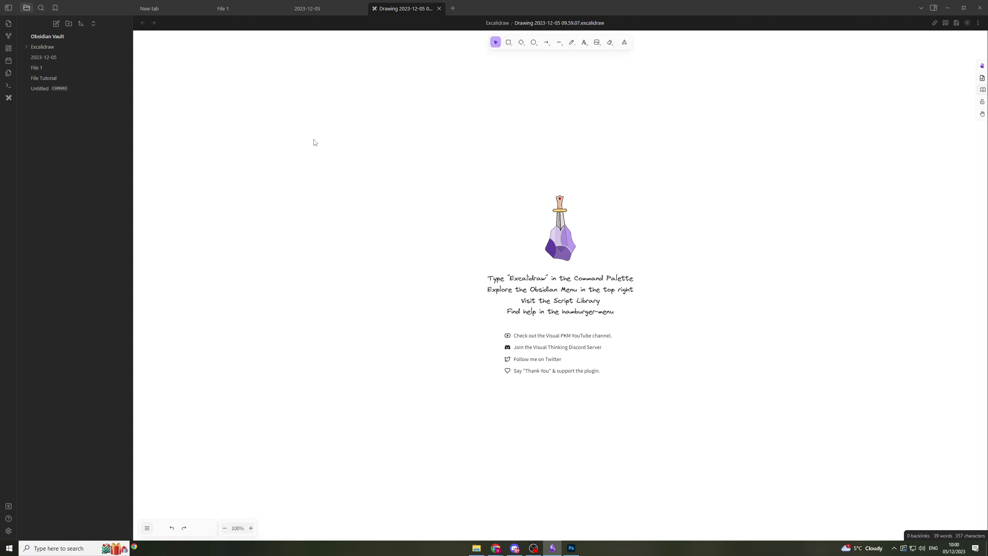
- Draw a tall, narrow rectangle and move it toward the left of the canvas
left_click_drag(353, 214, 430, 179)
left_click_drag(329, 121, 622, 164)
left_click_drag(471, 102, 354, 191)
left_click_drag(347, 119, 285, 175)
left_click_drag(268, 91, 230, 116)
left_click_drag(155, 63, 540, 259)
left_click(508, 42)
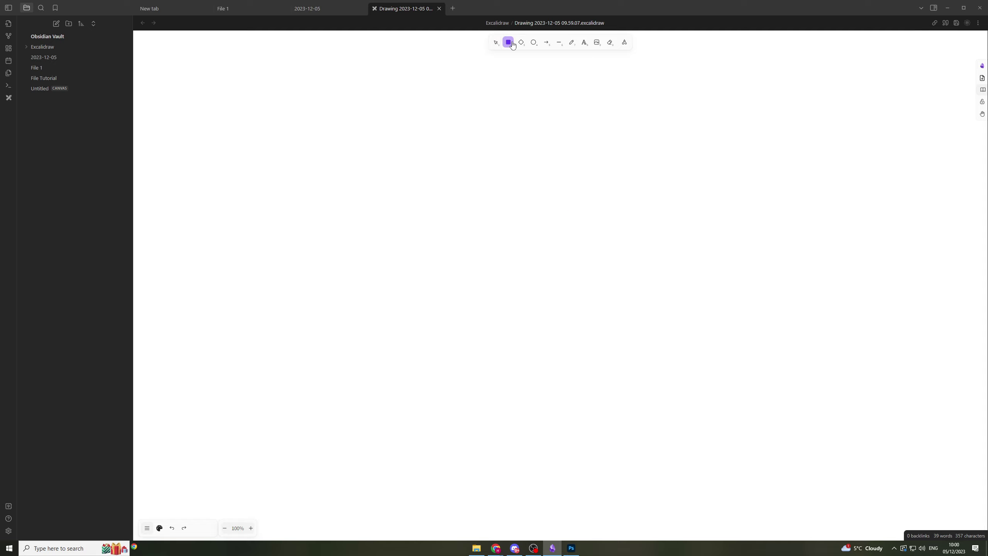
left_click_drag(353, 130, 494, 247)
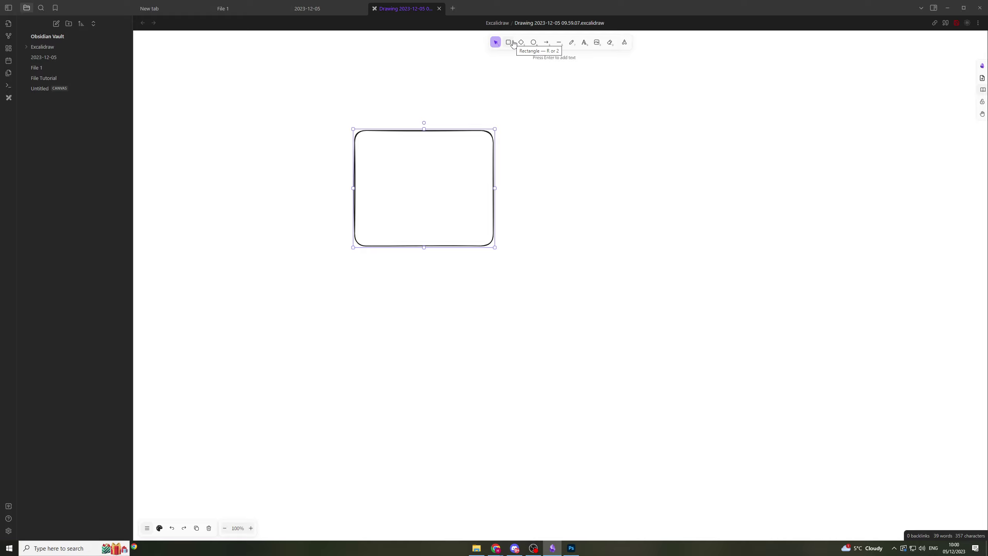
left_click_drag(494, 129, 389, 115)
left_click(490, 161)
left_click(393, 171)
left_click_drag(393, 171, 374, 178)
left_click(428, 177)
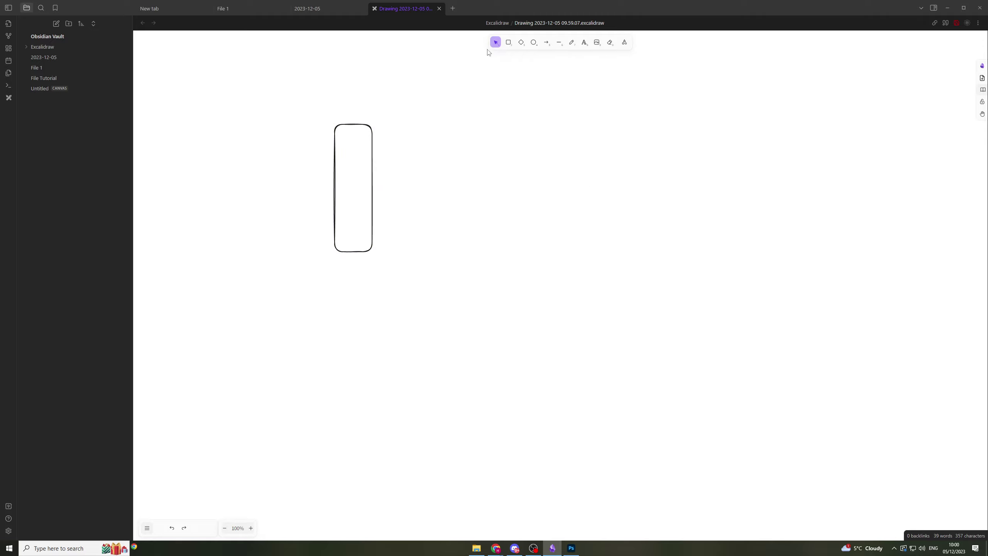
- Draw a diamond right of the rectangle and a circle right of the diamond
left_click(522, 42)
left_click_drag(430, 98, 538, 211)
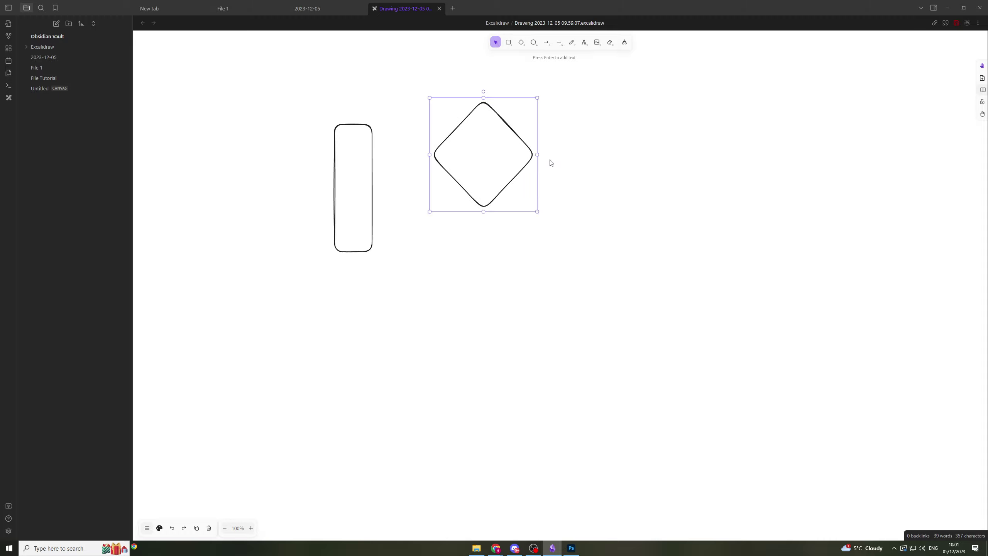
left_click(547, 64)
left_click(534, 42)
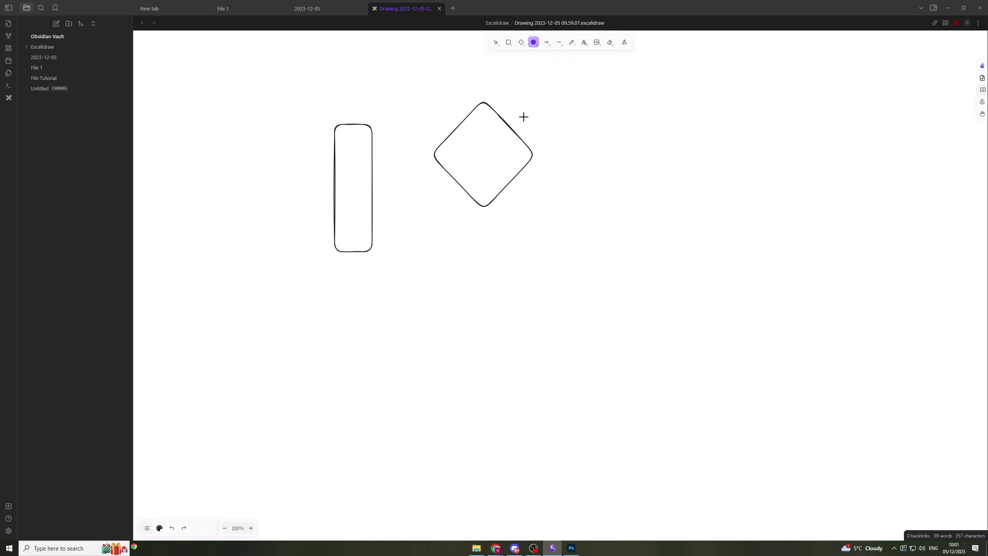
left_click_drag(603, 116, 733, 240)
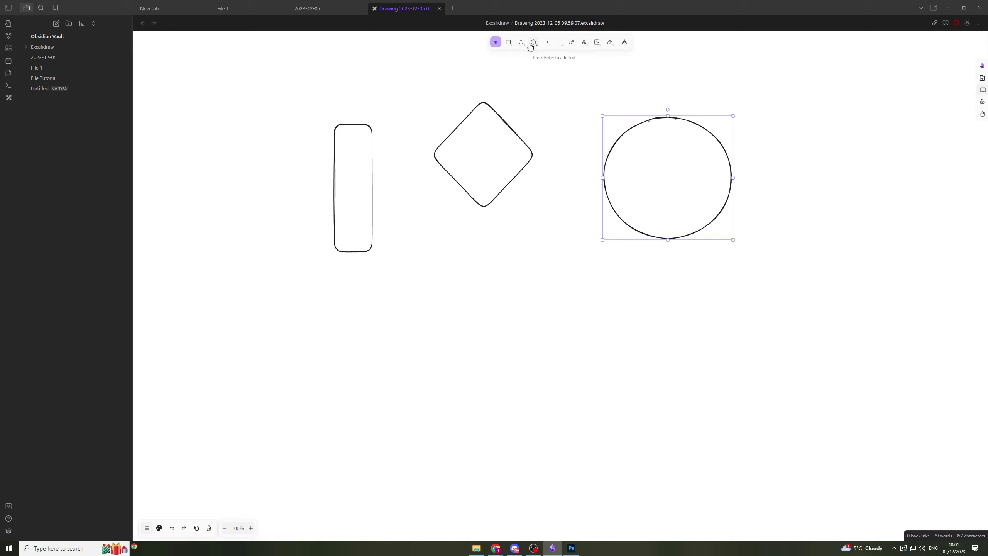
- Draw a short arrow from the rectangle to the diamond, then delete it
left_click(547, 43)
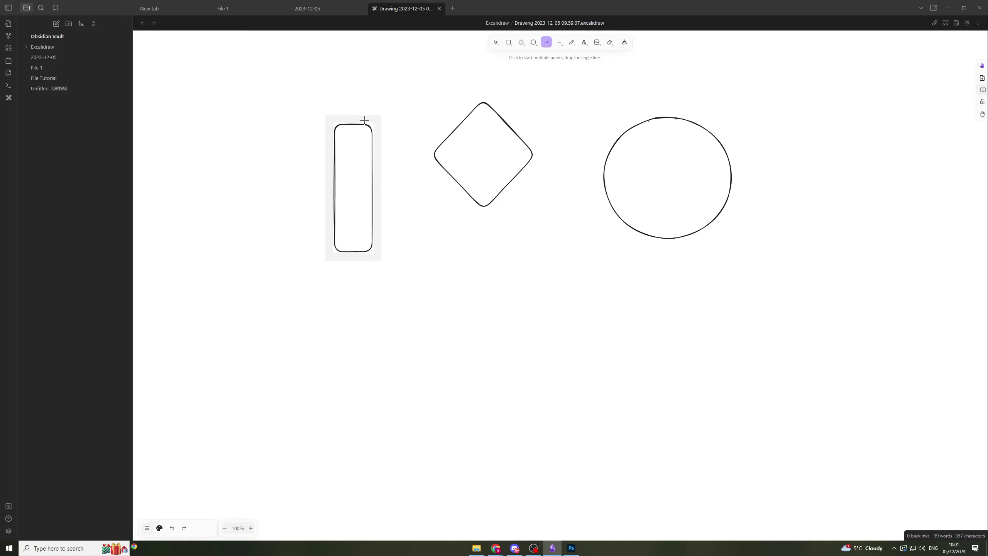
left_click(374, 137)
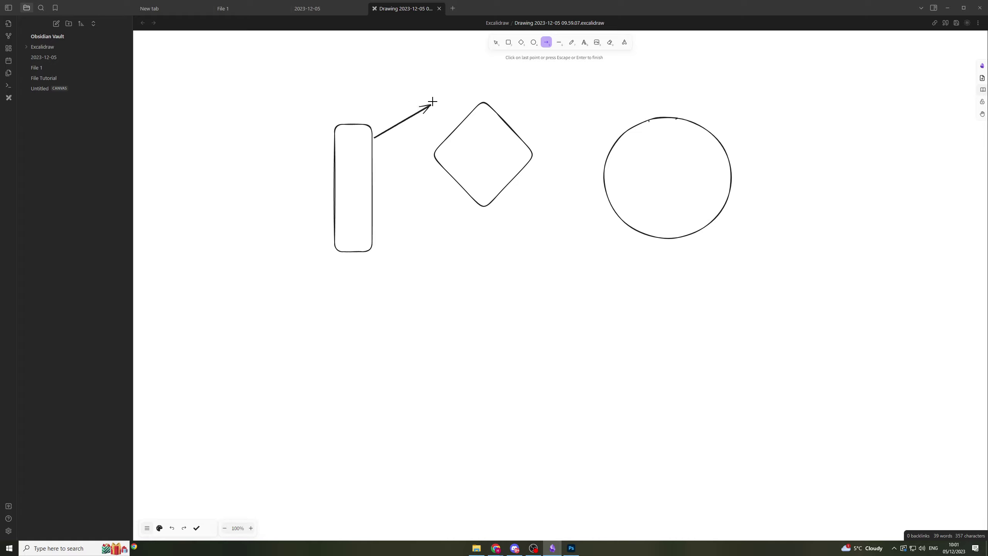
left_click(434, 153)
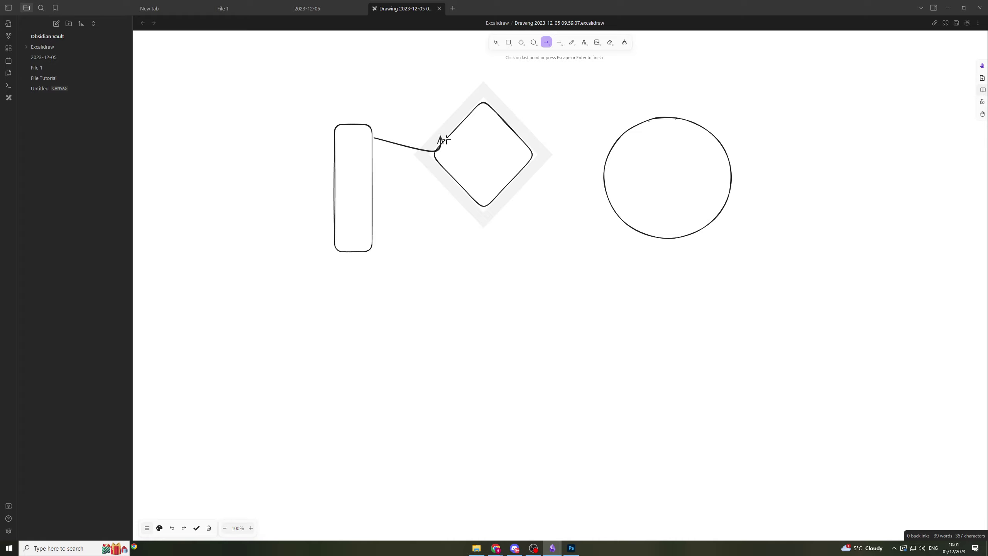
double_click(433, 152)
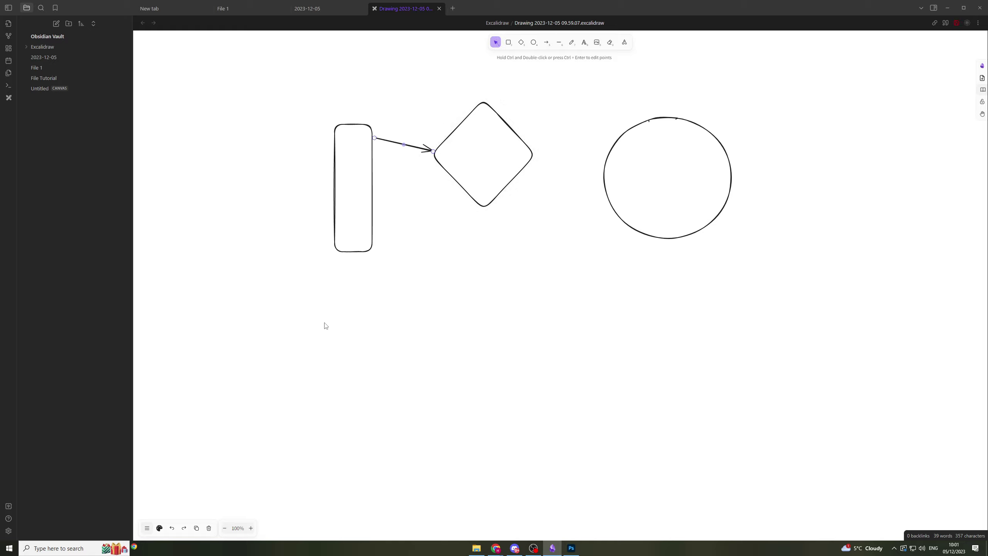
left_click_drag(425, 149, 421, 158)
key("Delete")
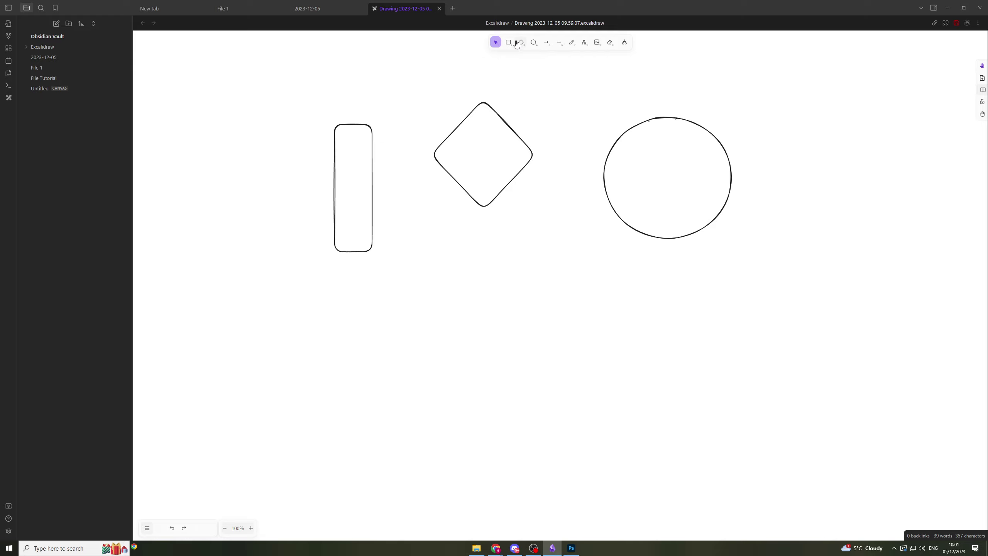
- Draw a multi-point arrow from the rectangle over the diamond to the circle
left_click(547, 43)
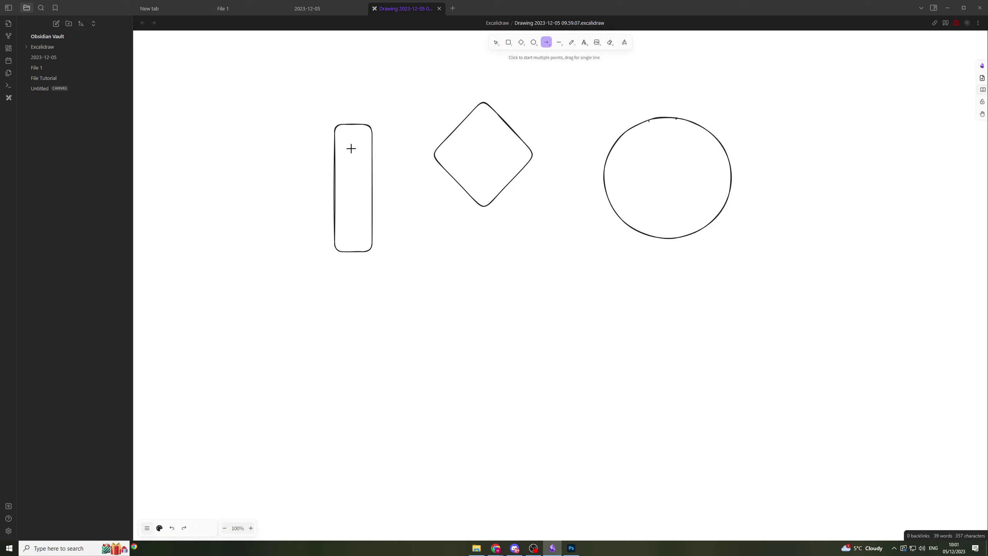
left_click(372, 139)
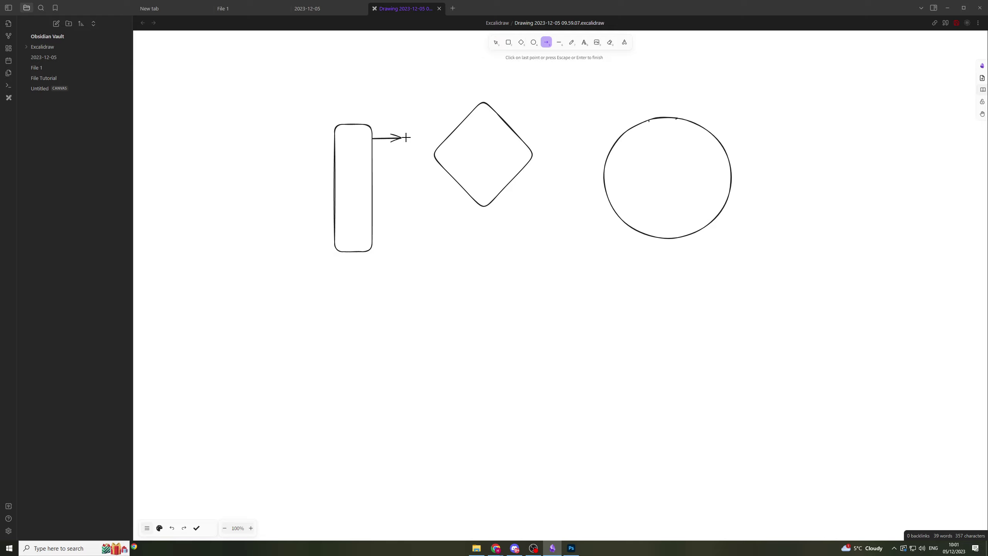
left_click(426, 149)
left_click(448, 79)
left_click(518, 99)
left_click(592, 80)
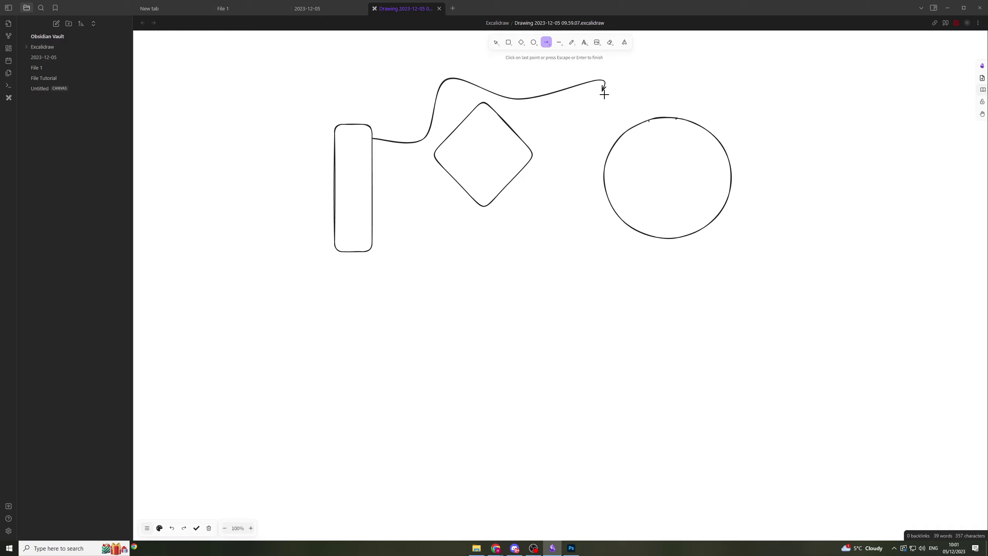
double_click(620, 132)
- Smooth the arrow's arc over the diamond by dragging its midpoints
left_click(554, 223)
left_click(485, 89)
left_click_drag(521, 100, 543, 94)
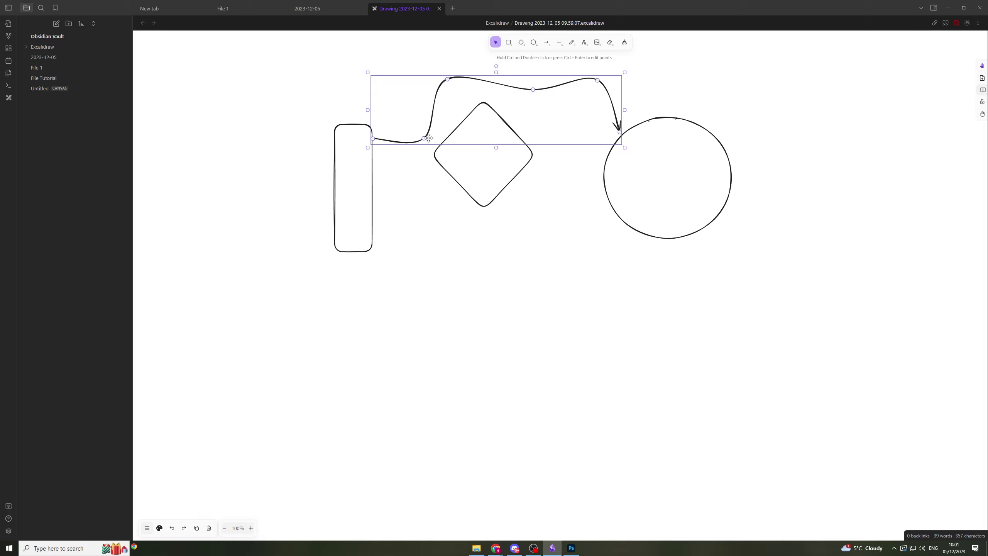
left_click_drag(431, 139, 443, 129)
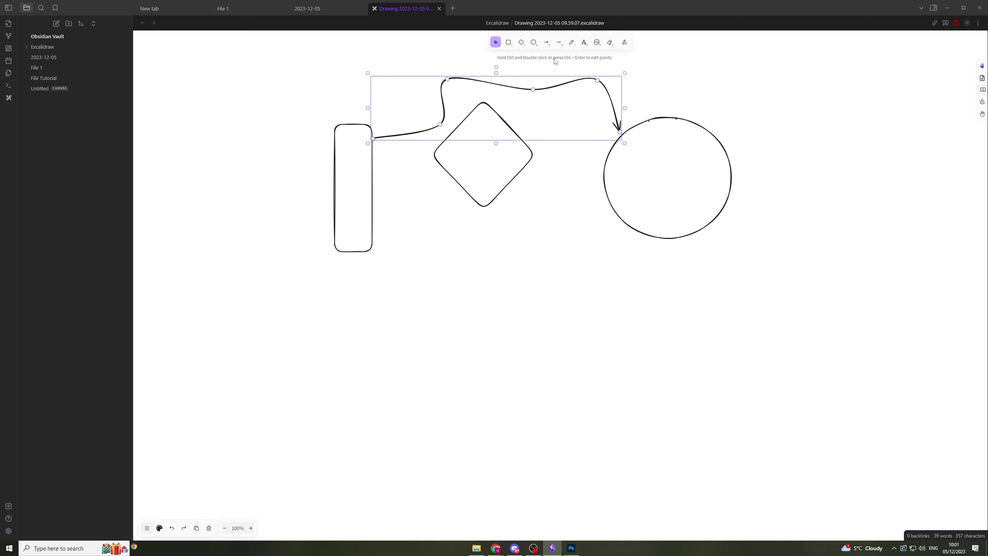
- Draw a line beneath the rectangle and bend its midpoint into a curve
left_click(560, 42)
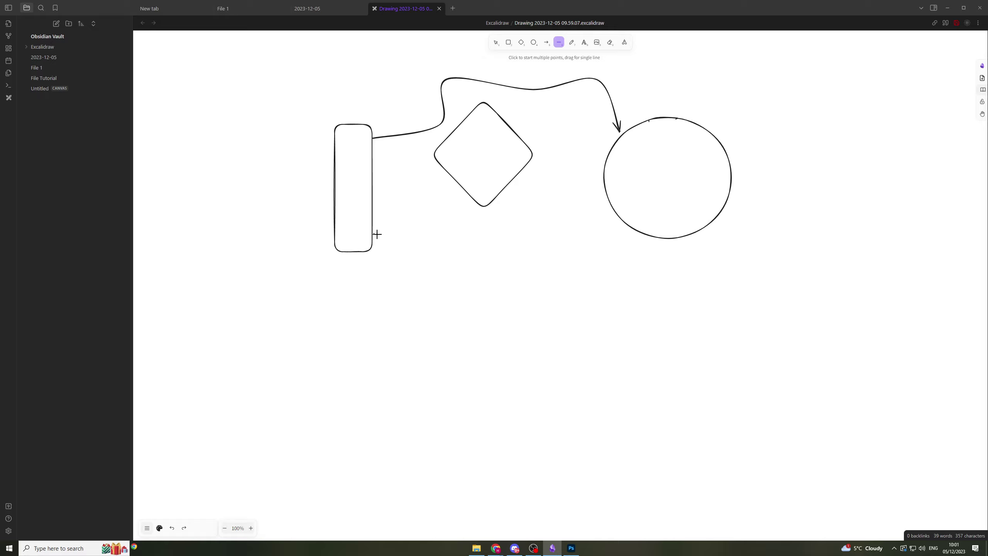
left_click_drag(381, 234, 566, 236)
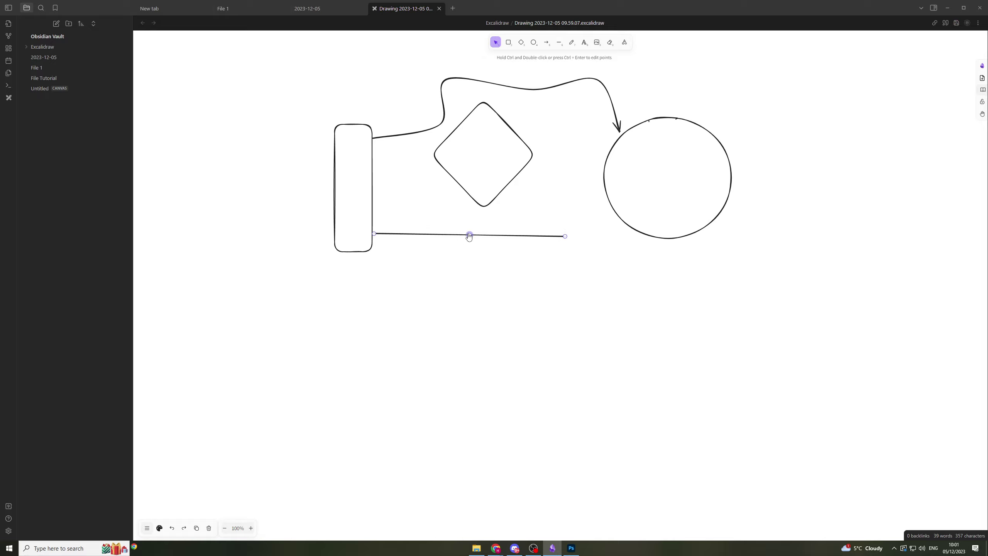
mouse_move(469, 234)
left_mouse_down()
mouse_move(472, 258)
mouse_move(477, 215)
mouse_move(477, 232)
mouse_move(529, 232)
mouse_move(494, 296)
mouse_move(541, 279)
mouse_move(560, 256)
mouse_move(532, 203)
mouse_move(437, 221)
mouse_move(459, 241)
left_mouse_up()
left_click(561, 202)
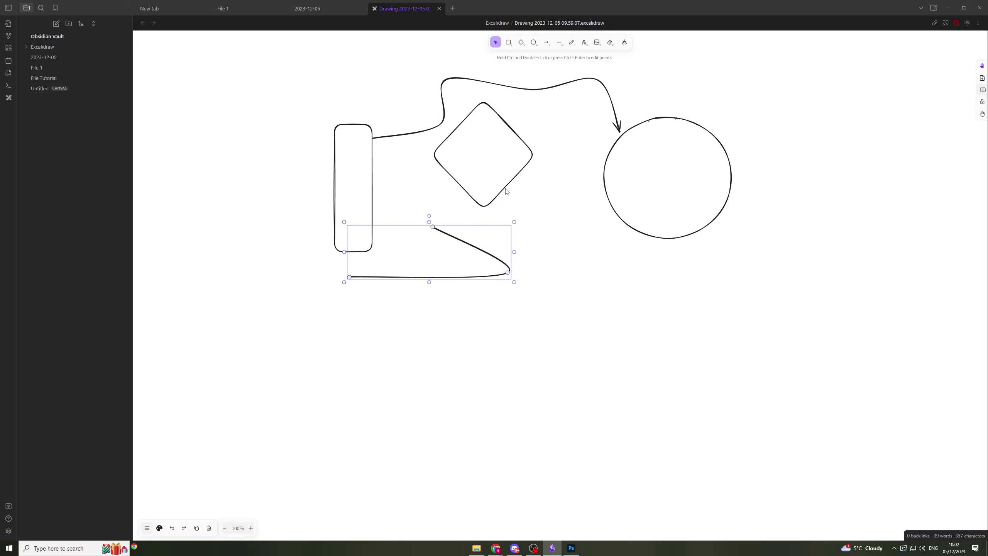
- Hand-draw 'Ad', a '1', a slanted stroke and a thick vertical line below the line
left_click(572, 42)
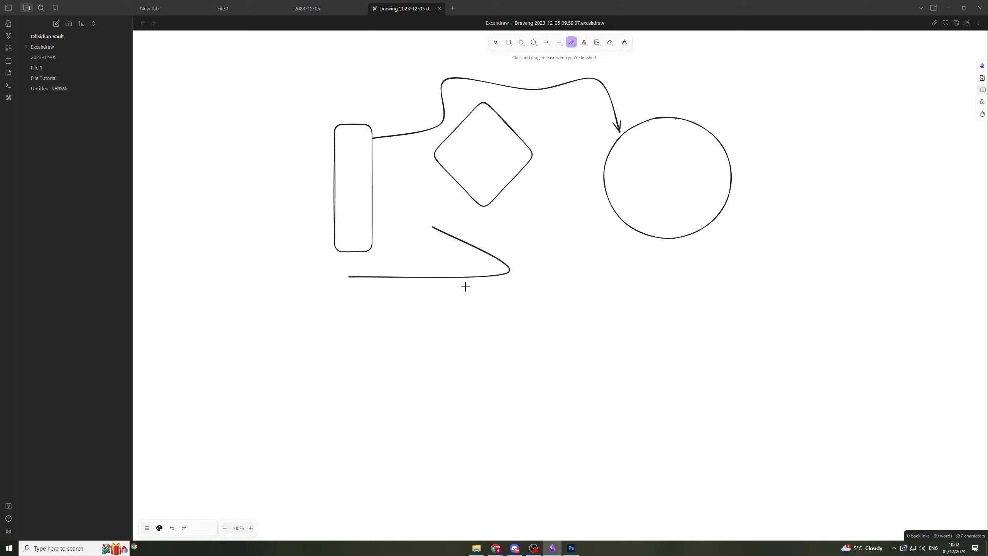
left_click_drag(413, 290, 383, 353)
mouse_move(412, 290)
left_mouse_down()
mouse_move(419, 343)
mouse_move(411, 322)
mouse_move(430, 333)
mouse_move(448, 295)
mouse_move(450, 355)
left_mouse_up()
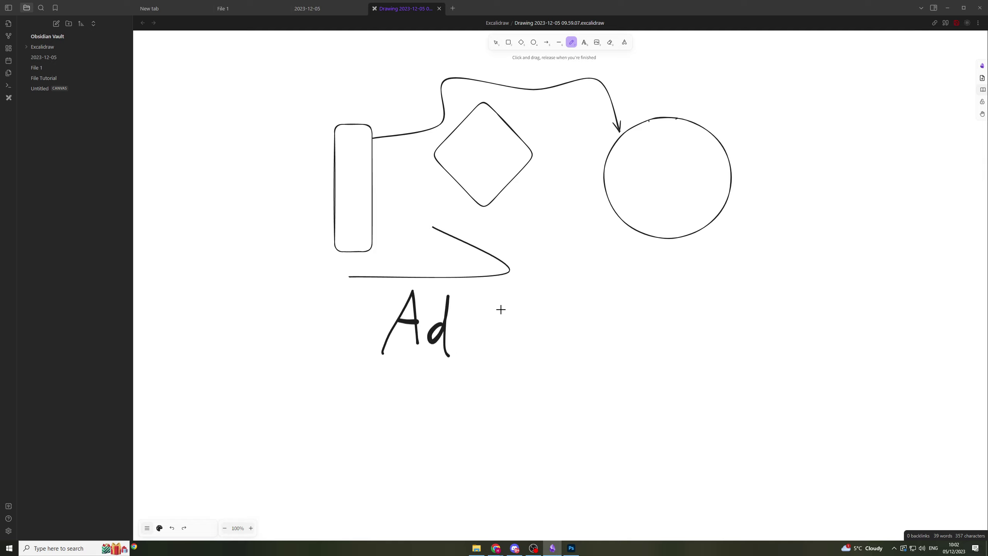
left_click_drag(501, 309, 500, 343)
left_click_drag(499, 307, 484, 334)
left_click_drag(495, 341, 522, 343)
left_click_drag(590, 277, 577, 351)
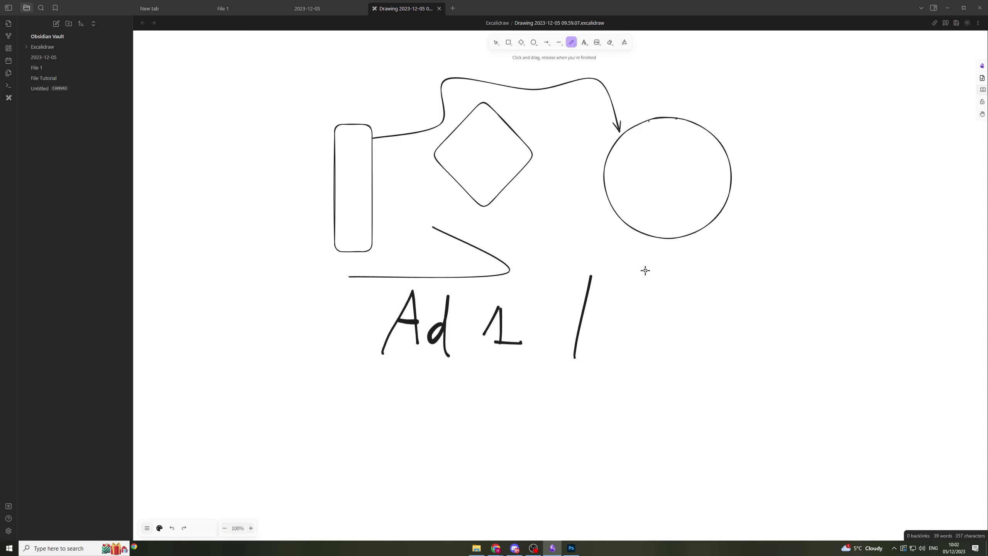
left_click_drag(644, 286, 638, 369)
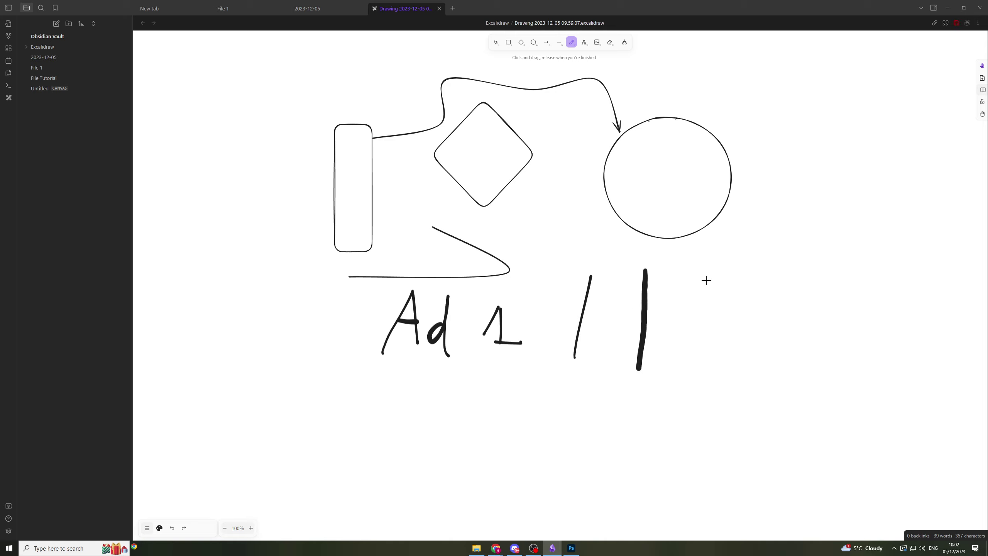
- Add 'Hello World' text and enlarge it below the sketches
left_click(585, 43)
left_click(602, 152)
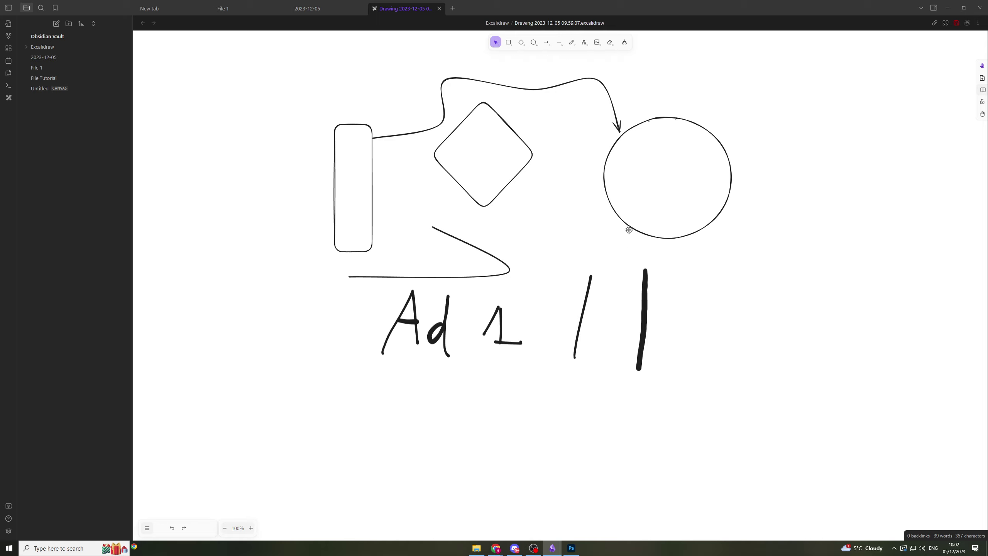
key("Escape")
left_click(585, 43)
left_click(741, 260)
key("Escape")
key("t")
left_click(750, 242)
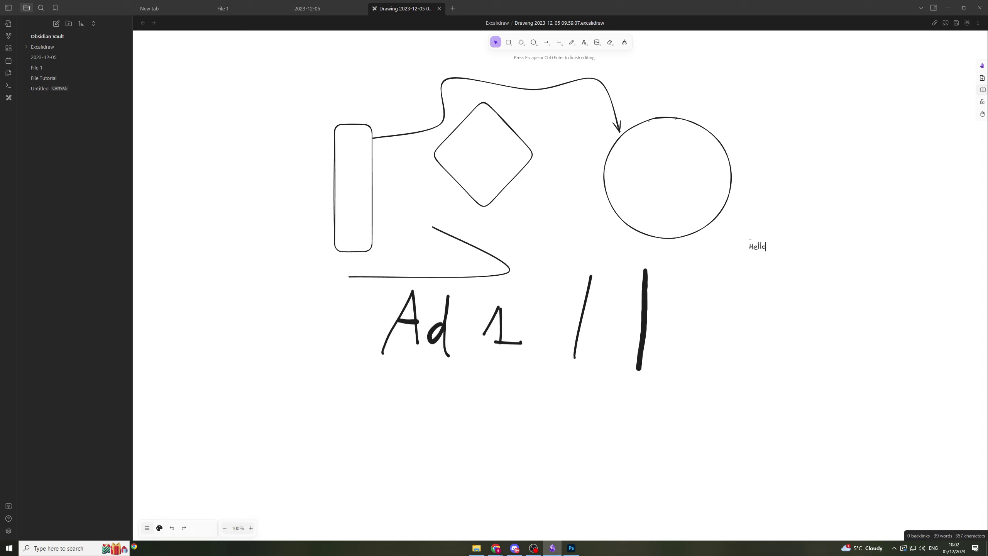
key("BackSpace")
key("Escape")
left_click_drag(792, 241, 954, 218)
mouse_move(833, 255)
left_mouse_down()
mouse_move(477, 410)
mouse_move(388, 405)
left_mouse_up()
- Marquee-select and delete all the freehand strokes, leaving 'Hello World' under the line
mouse_move(775, 346)
left_mouse_down()
mouse_move(366, 323)
mouse_move(505, 348)
left_mouse_up()
key("Delete")
key("Delete")
mouse_move(377, 286)
left_mouse_down()
mouse_move(545, 330)
mouse_move(556, 379)
left_mouse_up()
key("Delete")
left_click_drag(694, 332, 499, 316)
key("Delete")
left_click_drag(538, 380, 619, 317)
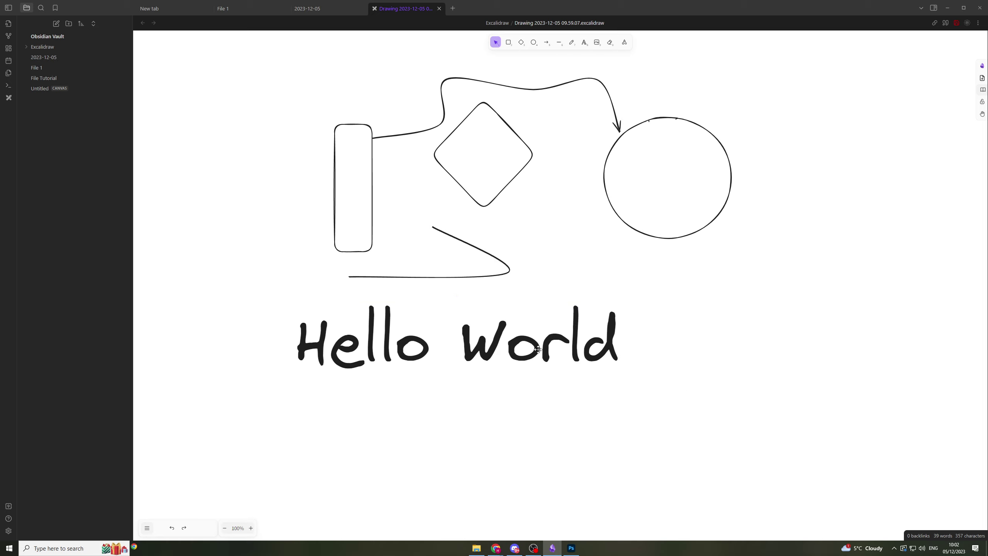
left_click(662, 299)
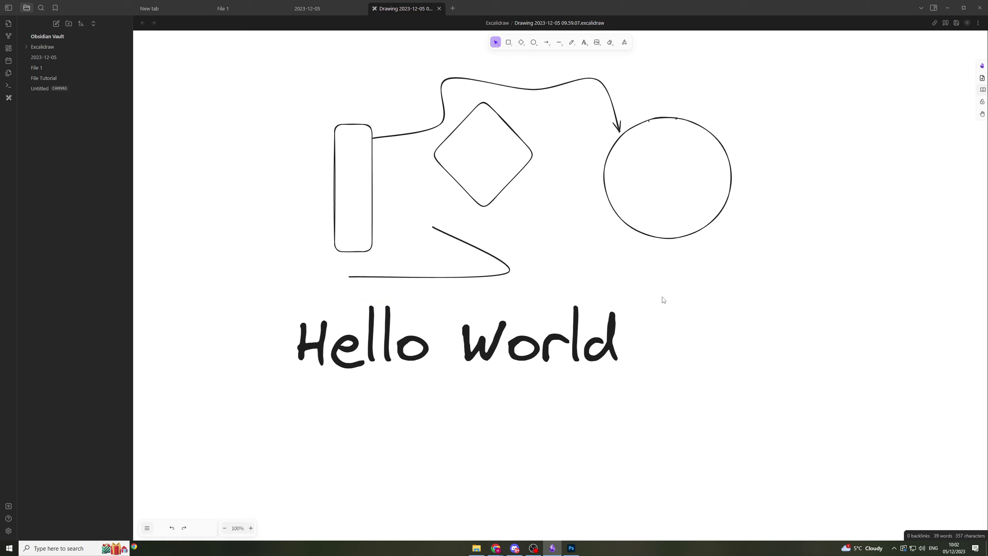
- Try the Eraser on the circle and the curved line, undoing each erasure with Ctrl+Z
left_click(611, 43)
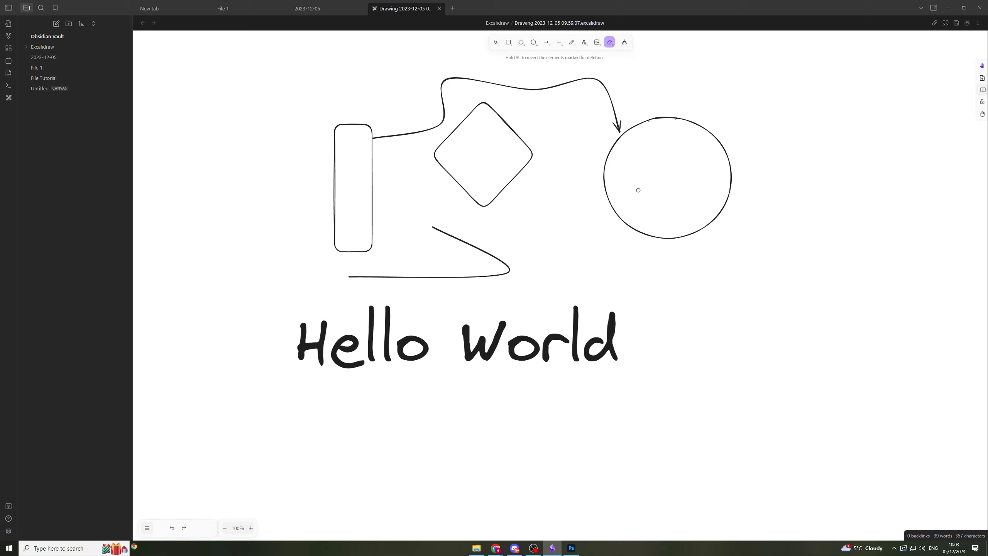
mouse_move(638, 188)
left_mouse_down()
mouse_move(666, 210)
mouse_move(648, 200)
left_mouse_up()
key("ctrl+z")
left_click(611, 43)
mouse_move(508, 243)
left_mouse_down()
mouse_move(494, 260)
mouse_move(526, 240)
left_mouse_up()
key("ctrl+z")
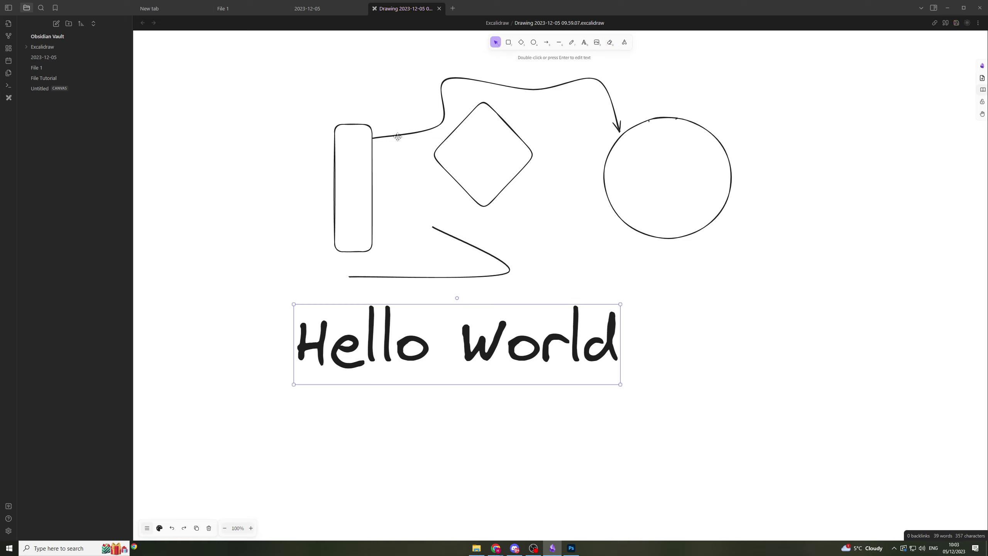
- Erase and restore the Hello World text, then show the extra tools list
left_click(610, 42)
left_click_drag(515, 328, 483, 329)
key("ctrl+z")
left_click(624, 43)
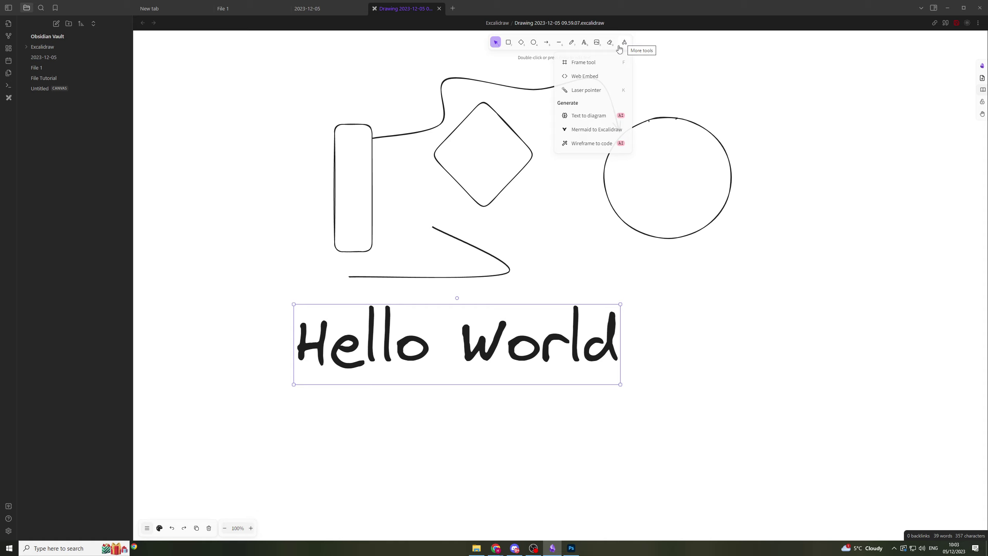
- Draw a frame enclosing every shape, the arrow and the Hello World text
left_click(595, 63)
mouse_move(239, 57)
left_mouse_down()
mouse_move(608, 245)
mouse_move(787, 415)
left_mouse_up()
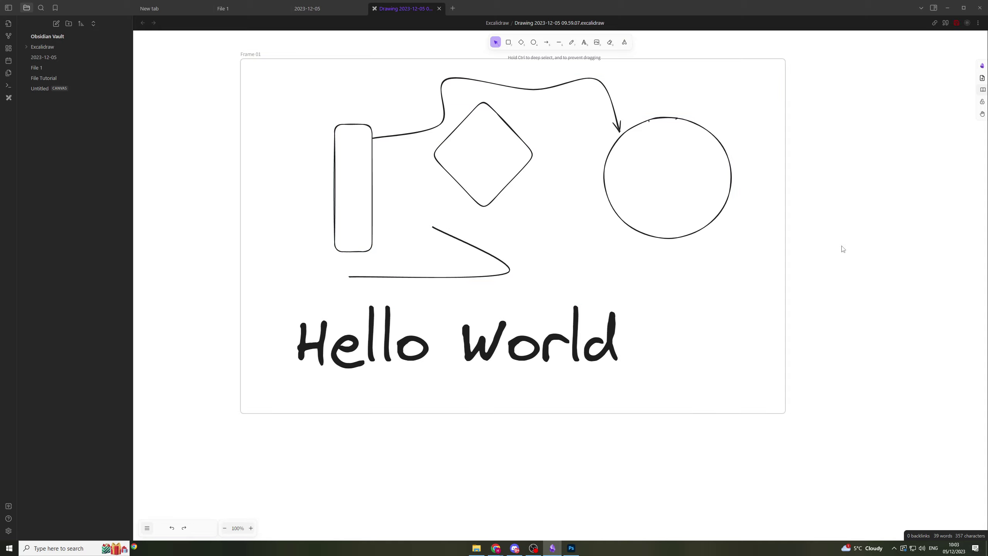
double_click(254, 54)
key("Return")
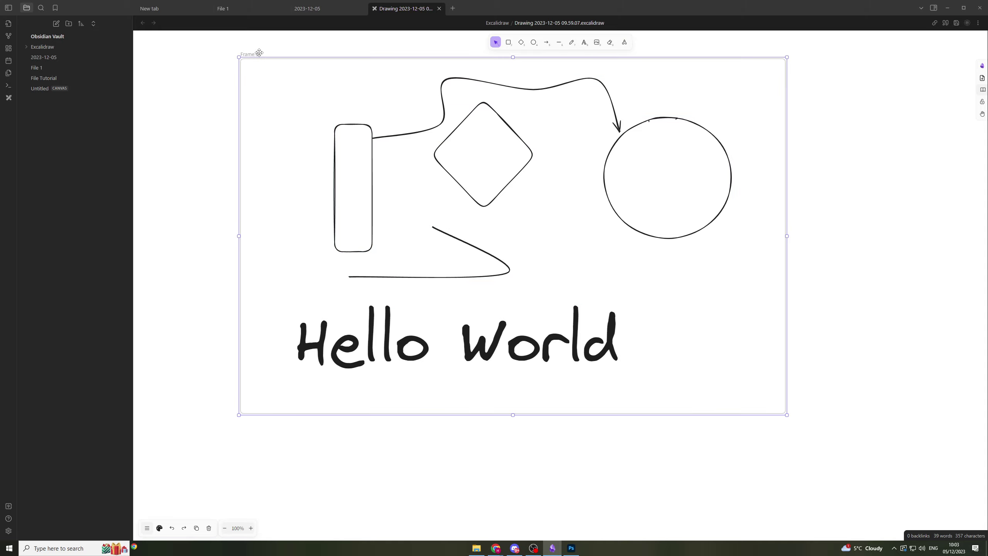
- Rename the frame's label to Concept1
double_click(260, 55)
key("ctrl+a")
key("BackSpace")
type("Concept1")
left_click(218, 130)
left_click(625, 44)
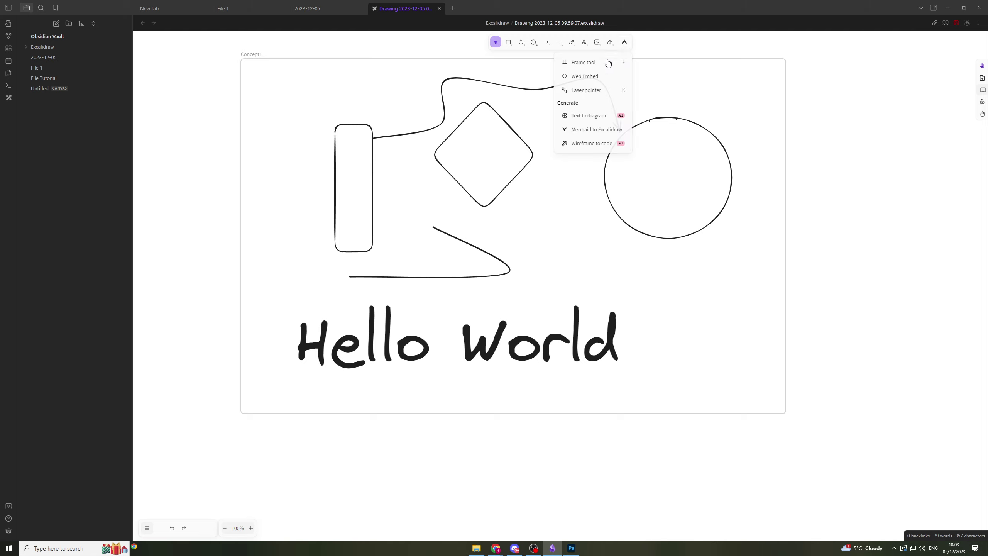
left_click(600, 78)
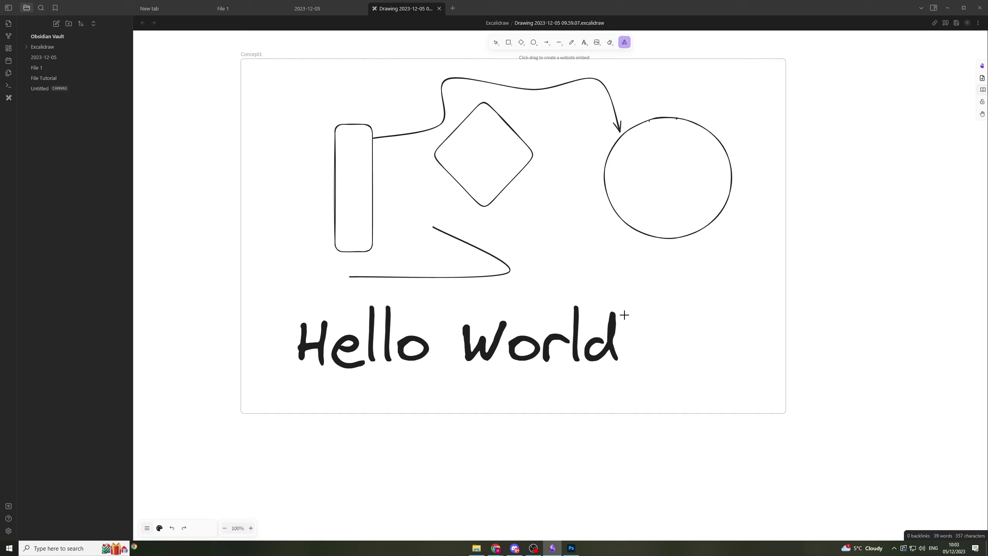
- Draw a web embed area below the circle and paste the YouTube video link into it
left_click_drag(632, 287, 780, 398)
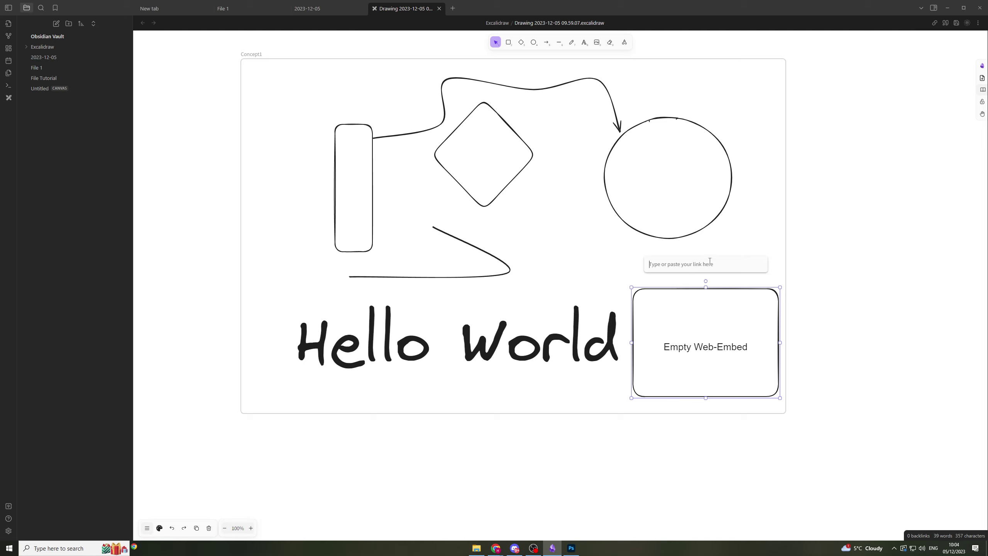
key("ctrl+v")
left_click(742, 226)
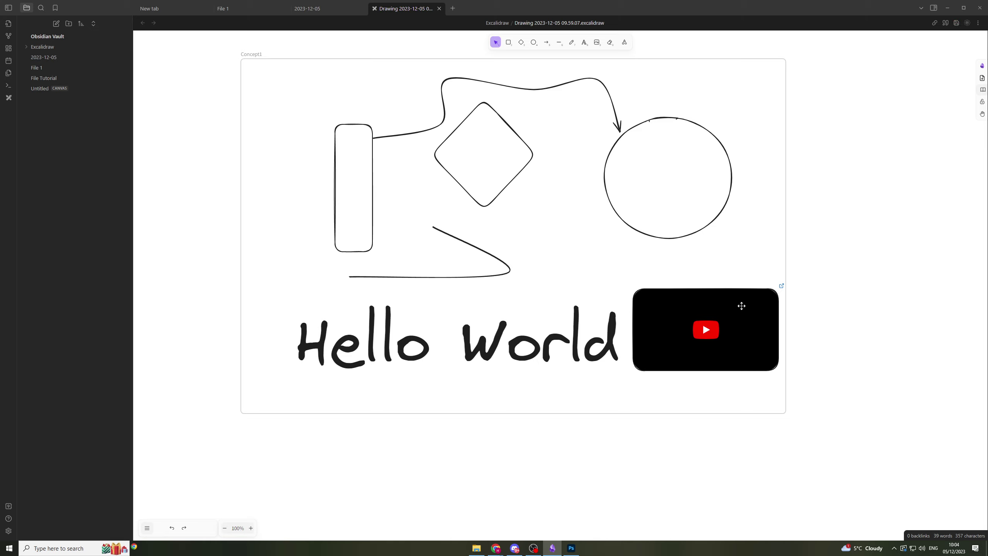
left_click(712, 339)
left_click(744, 207)
left_click(706, 324)
left_click(731, 310)
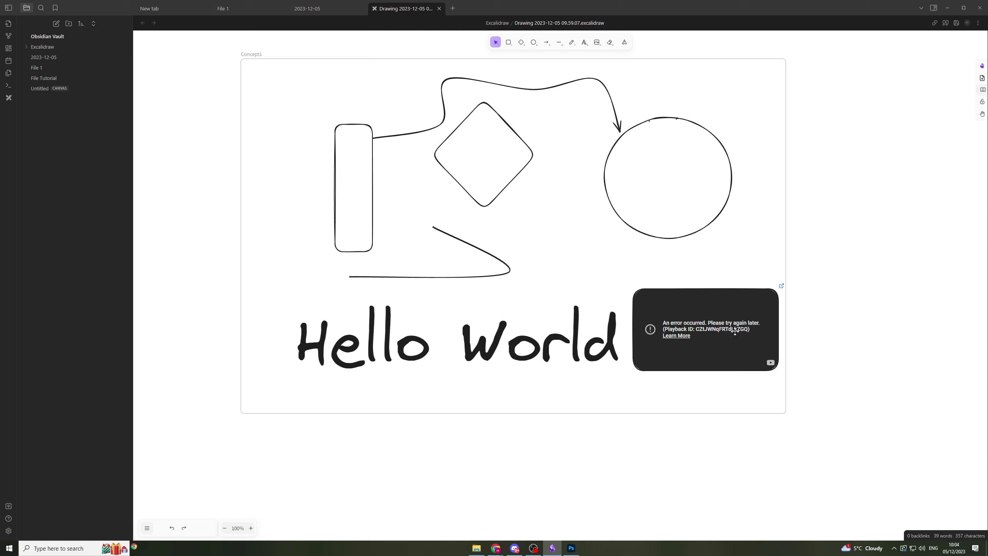
mouse_move(709, 329)
left_click(703, 329)
left_click(720, 261)
key("ctrl+a")
type("google.com")
key("Return")
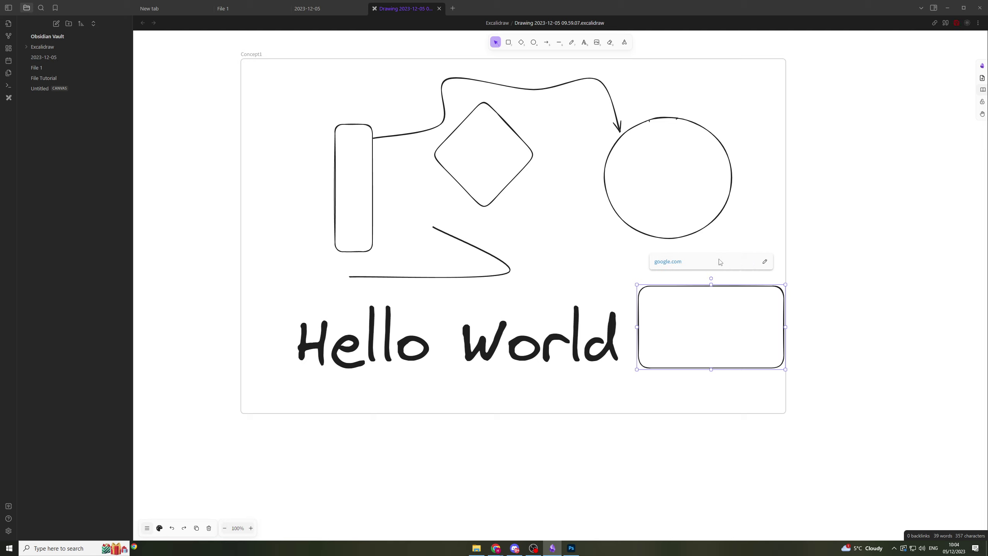
left_click(715, 243)
left_click(732, 311)
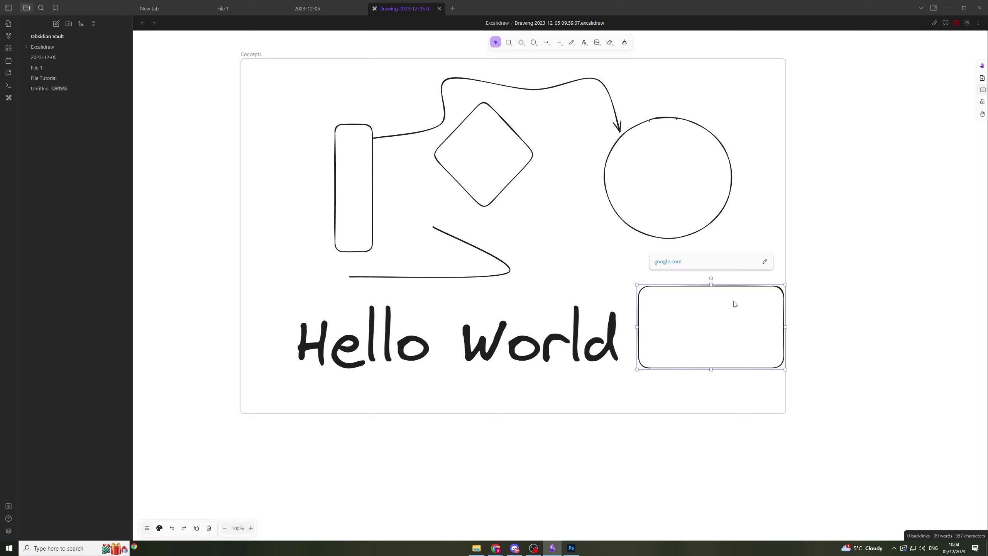
left_click(764, 263)
type("https://www.")
left_click(763, 248)
- Resize the Google embed into a compact box and move it beside Hello World
scroll(754, 320, "down", 2)
scroll(754, 320, "up", 2)
left_click_drag(780, 301, 773, 305)
left_click_drag(780, 376, 771, 357)
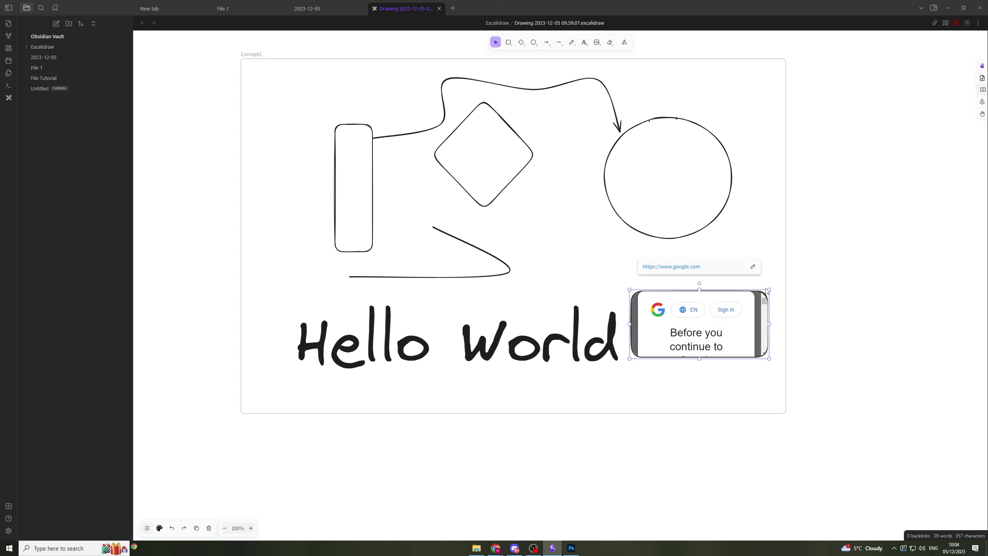
left_click_drag(706, 330, 715, 353)
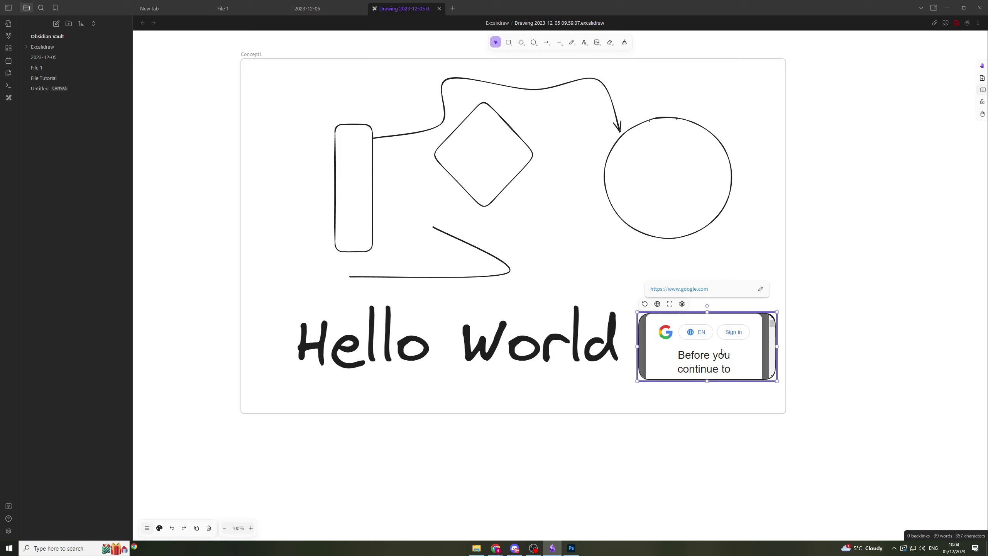
scroll(724, 352, "down", 3)
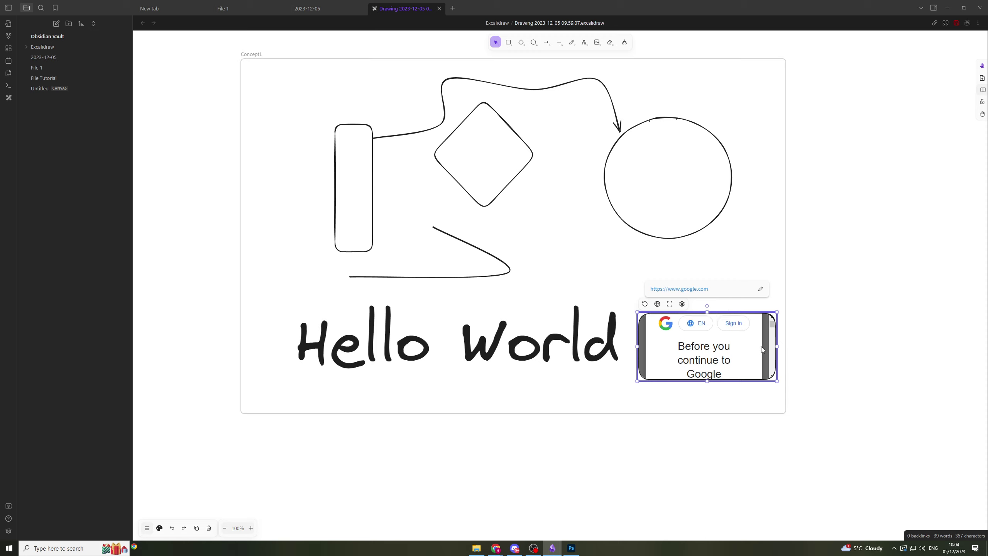
left_click(743, 233)
left_click(625, 42)
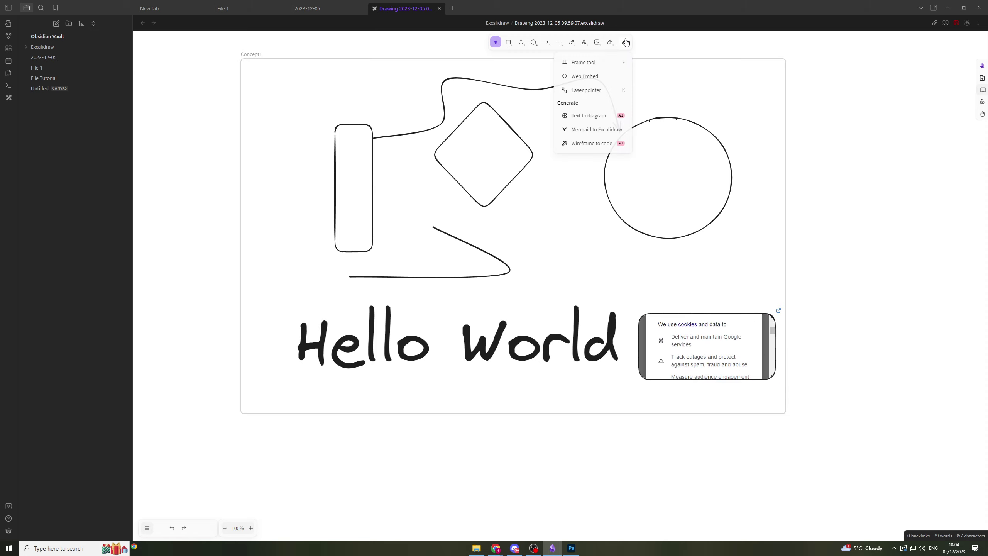
left_click(605, 90)
mouse_move(573, 207)
left_mouse_down()
mouse_move(552, 223)
mouse_move(540, 210)
left_mouse_up()
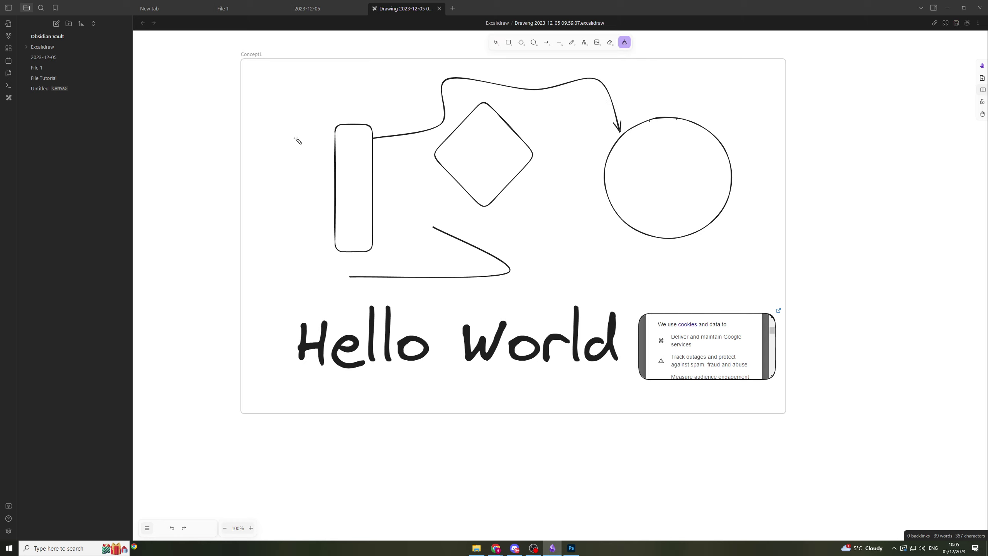
left_click_drag(296, 139, 335, 144)
left_click_drag(728, 102, 691, 161)
mouse_move(327, 306)
left_mouse_down()
mouse_move(350, 330)
mouse_move(330, 338)
left_mouse_up()
mouse_move(482, 216)
left_mouse_down()
mouse_move(335, 274)
mouse_move(511, 214)
mouse_move(453, 178)
left_mouse_up()
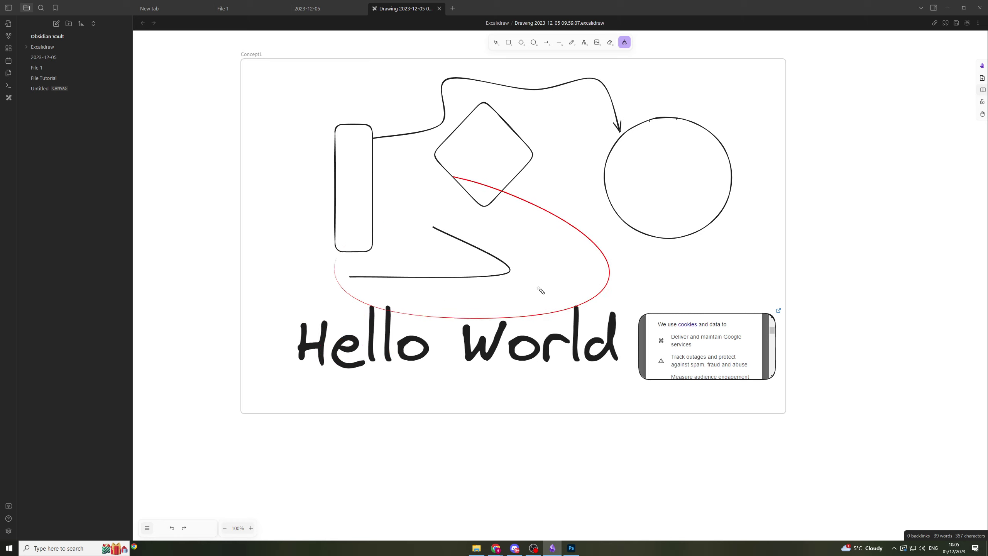
left_click(625, 43)
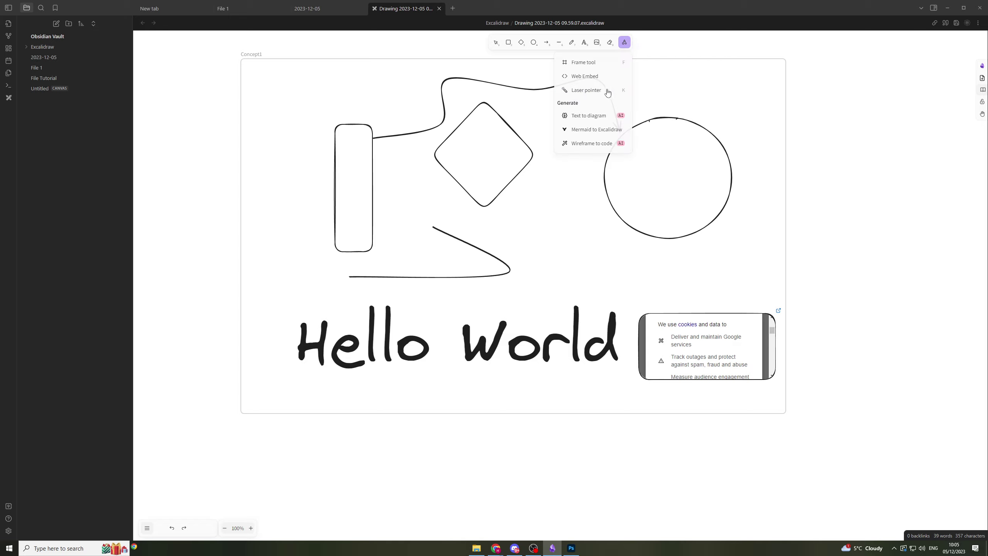
left_click(604, 119)
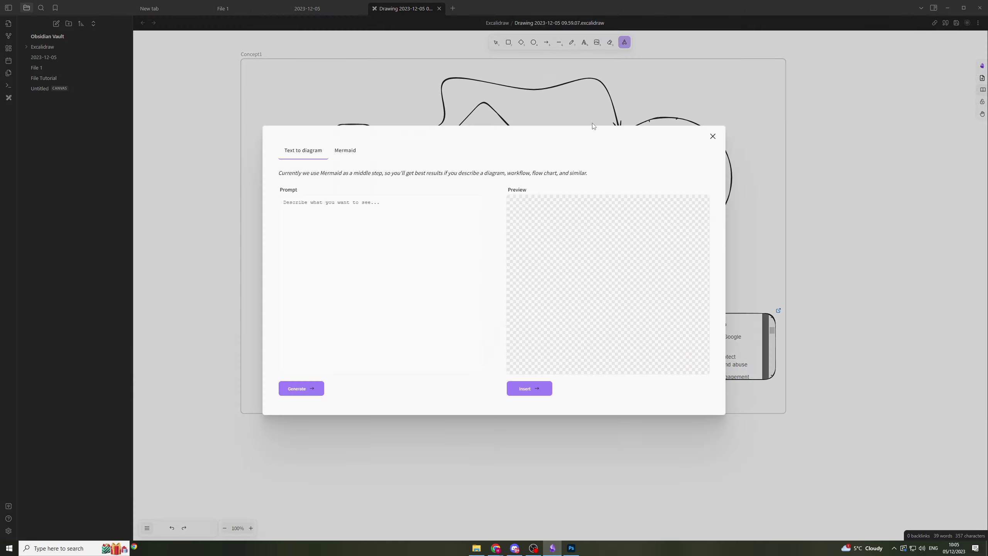
left_click(327, 219)
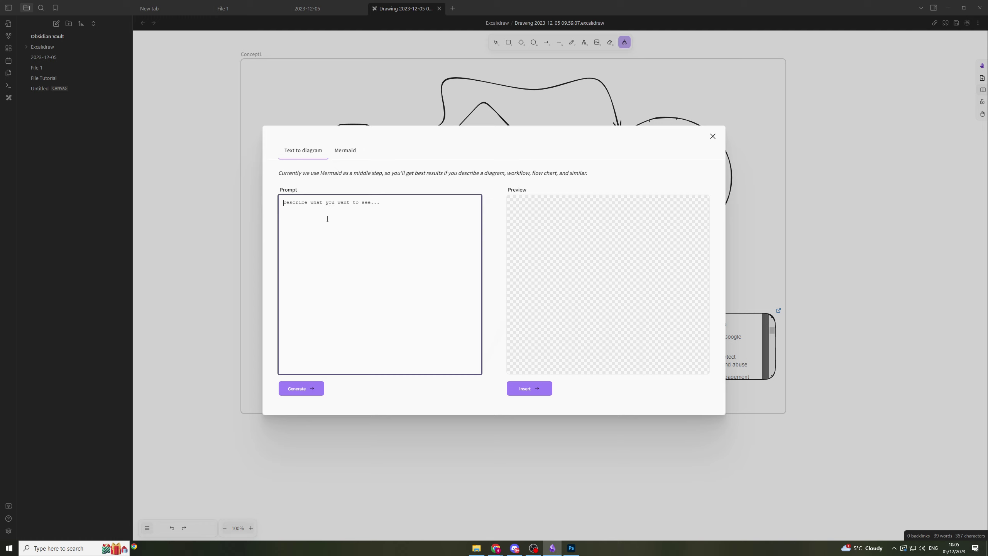
type("Create a chart for feeding my dog")
left_click(300, 390)
left_click(399, 208)
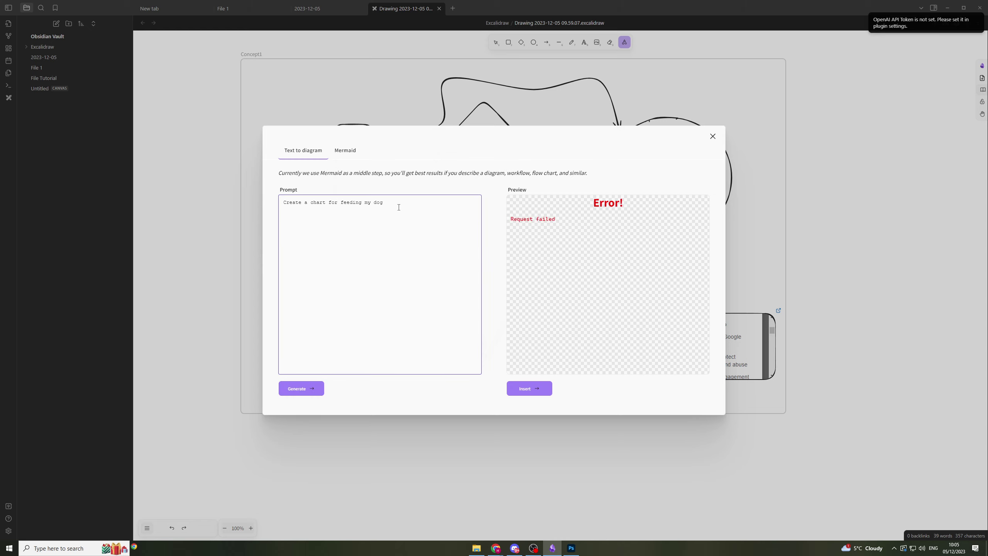
left_click(346, 152)
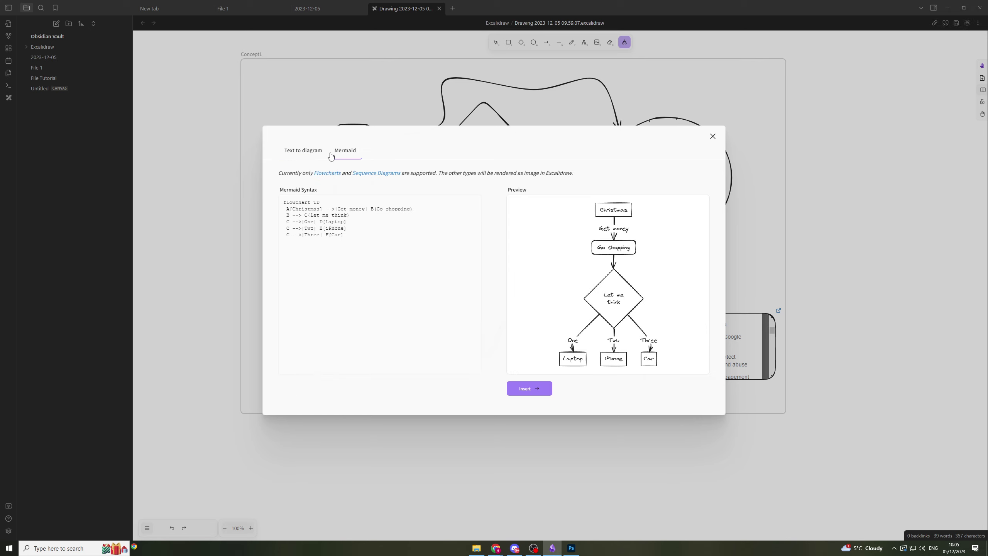
left_click(302, 155)
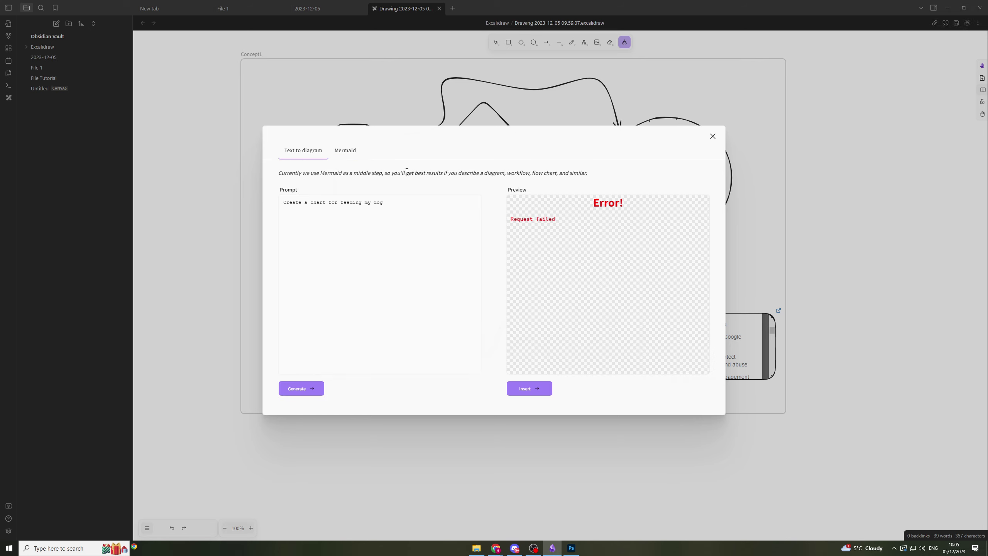
left_click(318, 389)
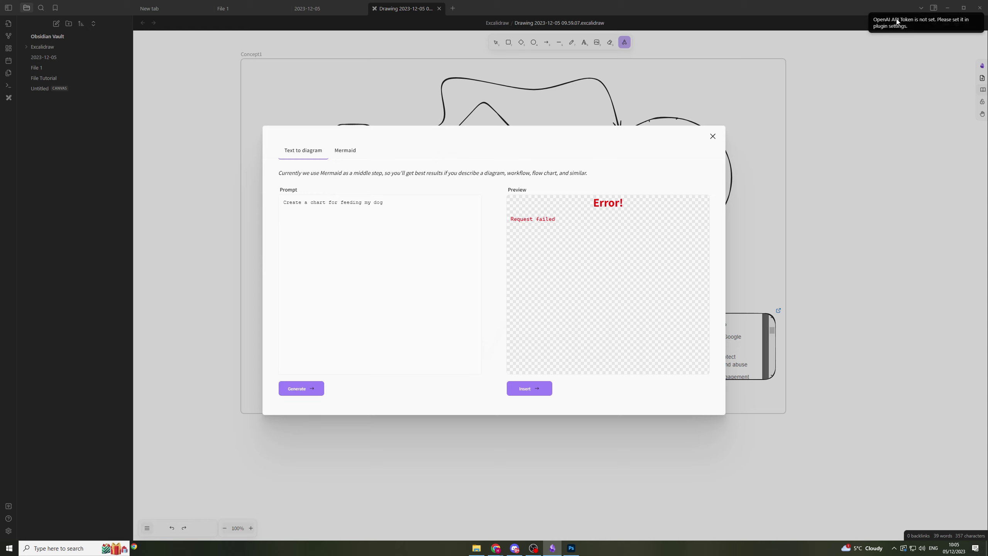
left_click(713, 137)
left_click(624, 42)
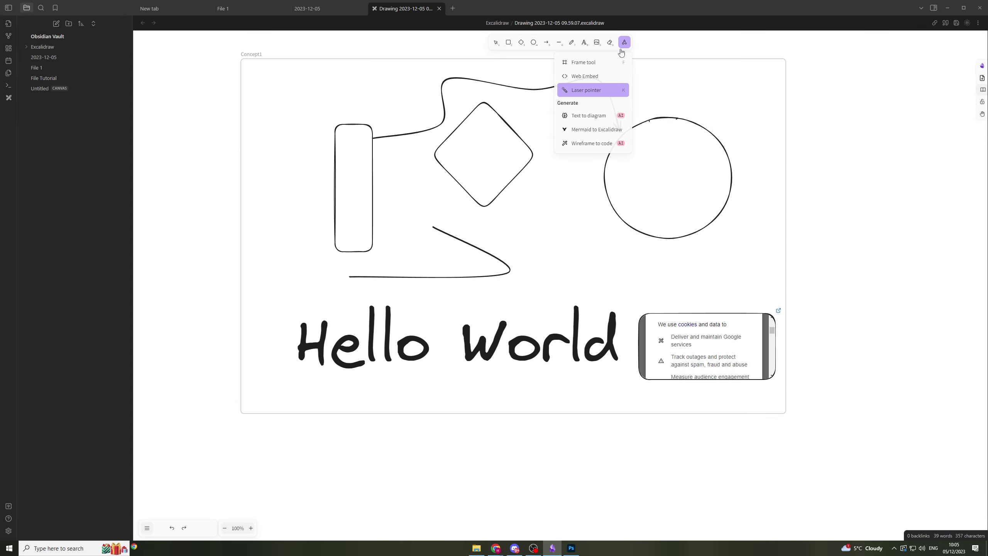
left_click(609, 134)
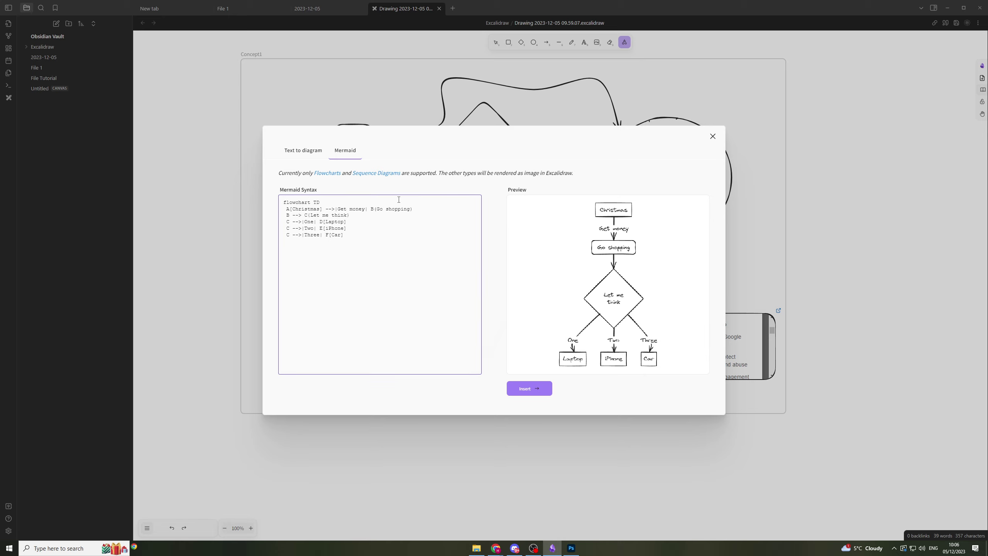
left_click(713, 136)
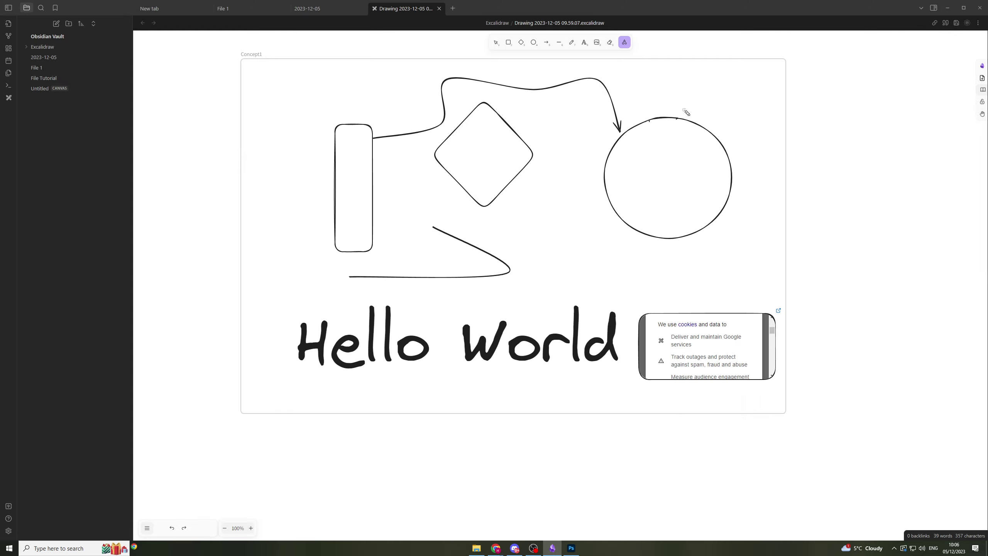
left_click(624, 43)
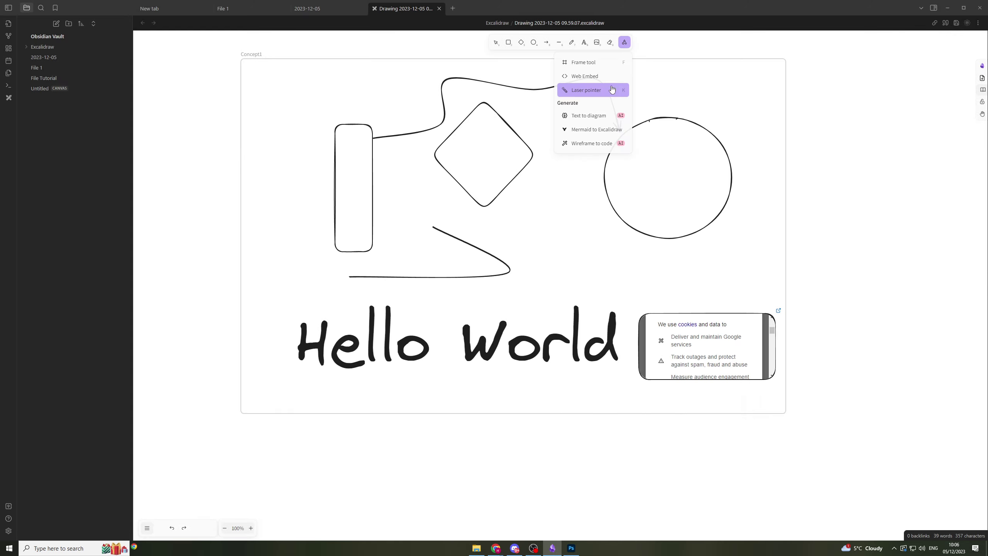
left_click(606, 144)
mouse_move(551, 133)
left_mouse_down()
mouse_move(622, 178)
mouse_move(679, 103)
mouse_move(537, 160)
mouse_move(648, 135)
left_mouse_up()
left_click(625, 42)
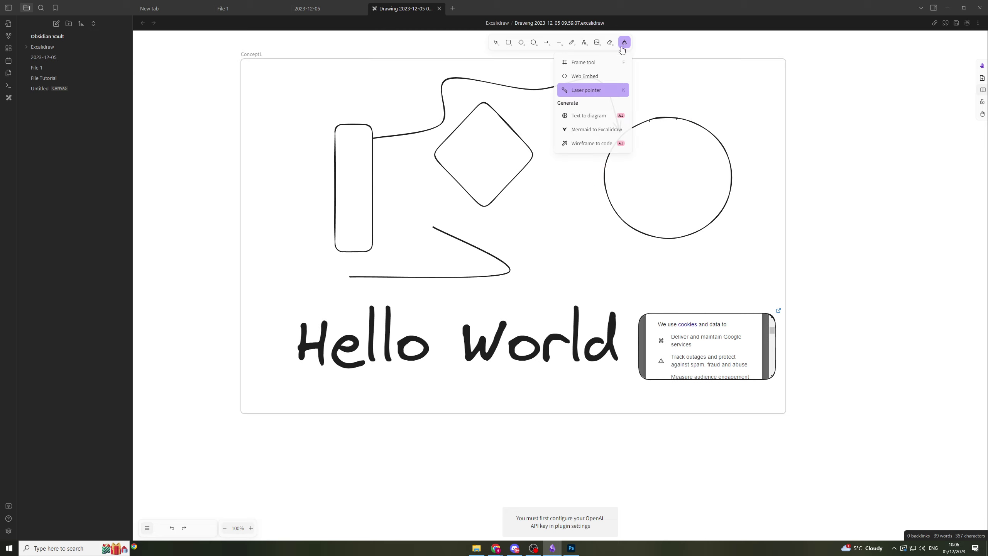
left_click(605, 145)
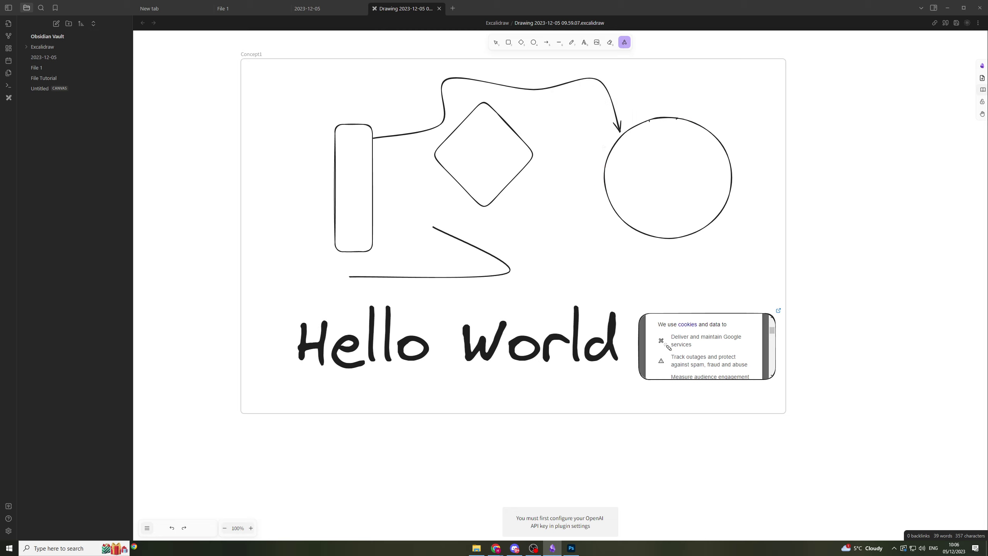
scroll(597, 439, "up", 1)
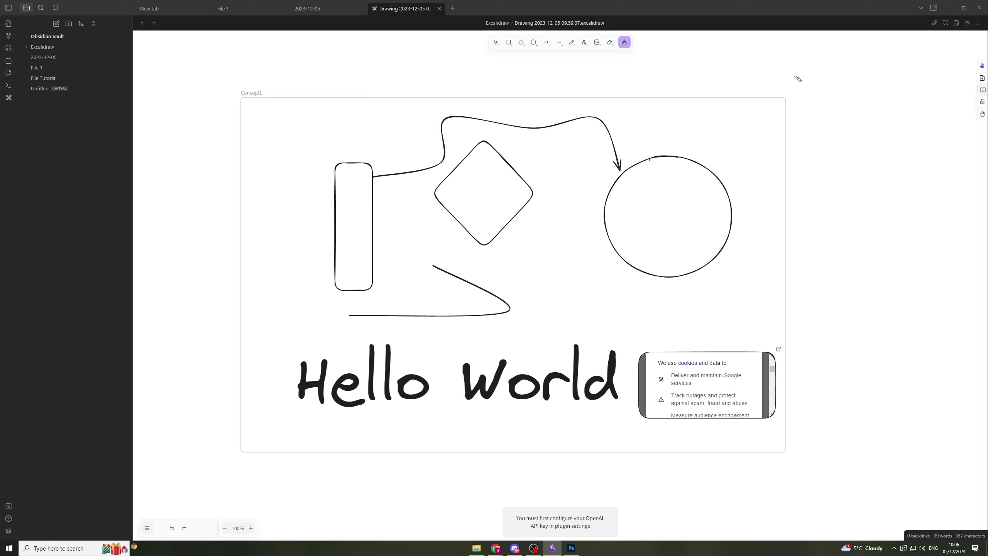
left_click(625, 42)
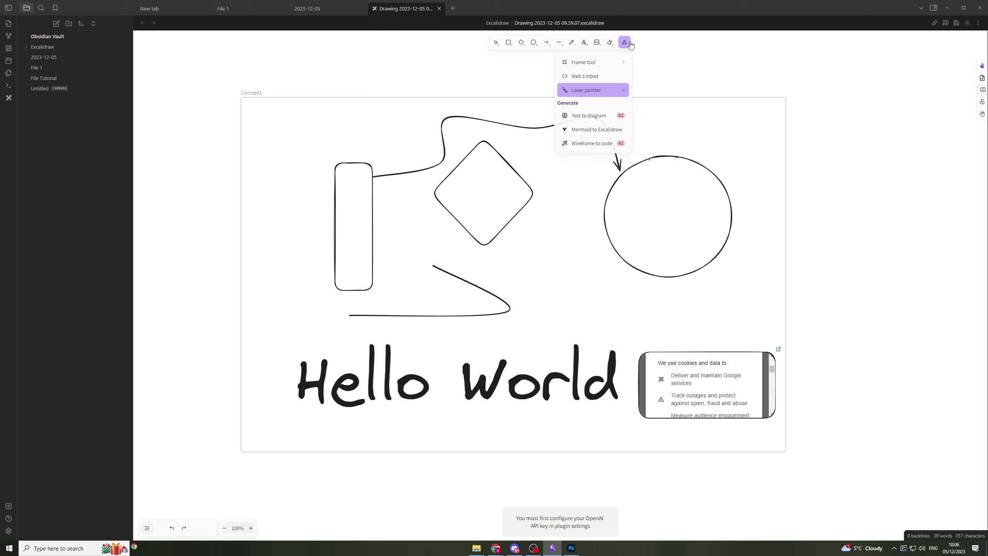
left_click(809, 81)
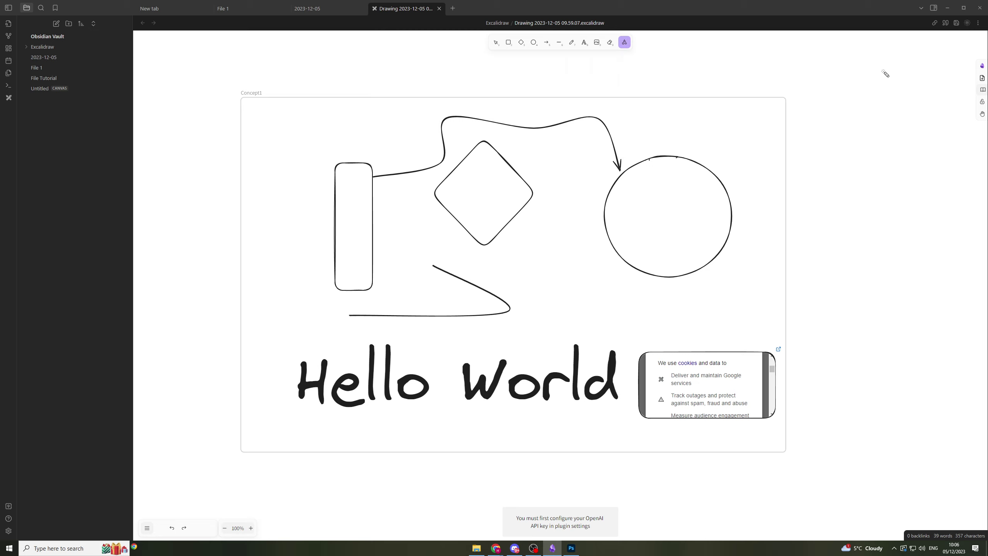
mouse_move(657, 74)
left_mouse_down()
mouse_move(238, 92)
mouse_move(203, 312)
mouse_move(310, 481)
mouse_move(901, 344)
mouse_move(545, 99)
mouse_move(333, 164)
left_mouse_up()
left_click(496, 42)
left_click_drag(320, 123, 484, 258)
left_click_drag(318, 152, 502, 387)
right_click(360, 179)
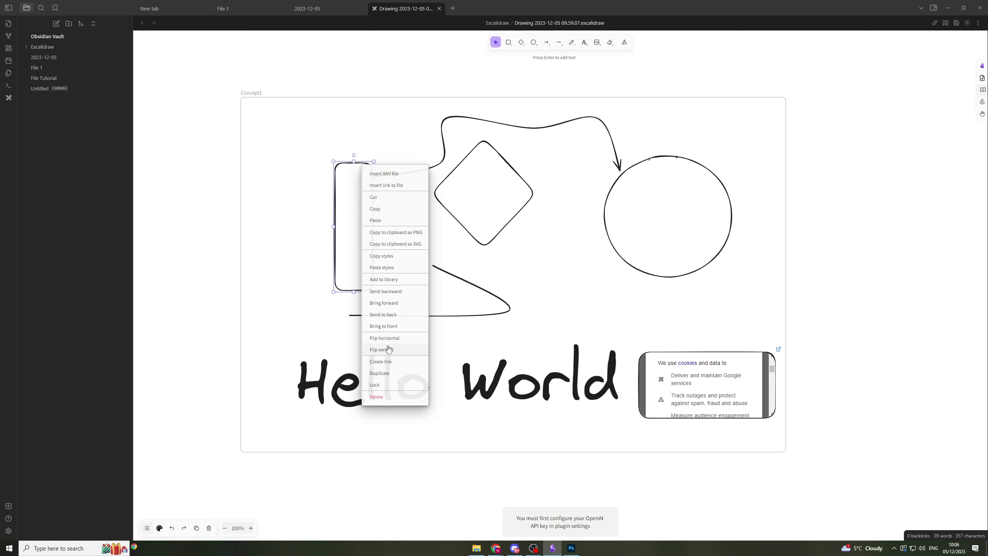
left_click(406, 350)
right_click(362, 225)
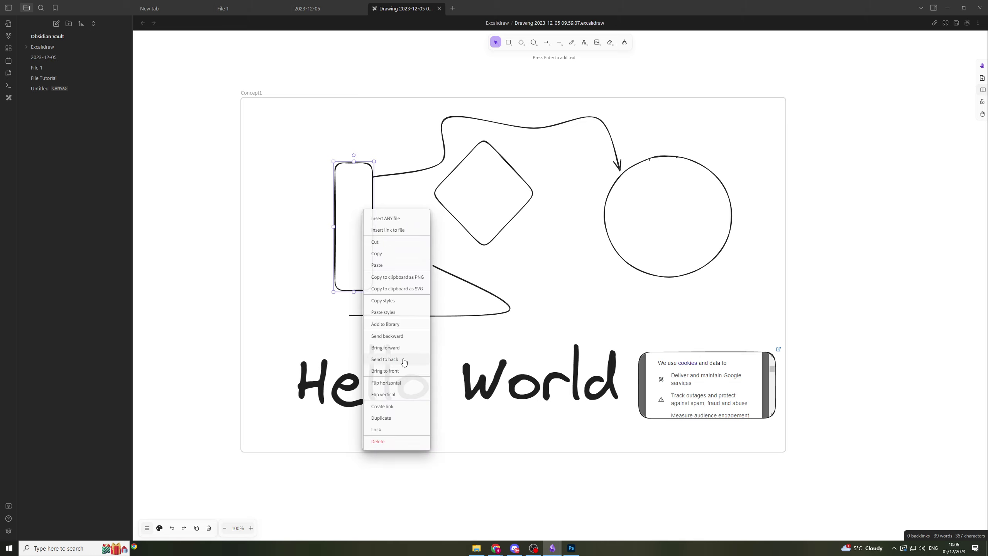
left_click(399, 384)
right_click(361, 226)
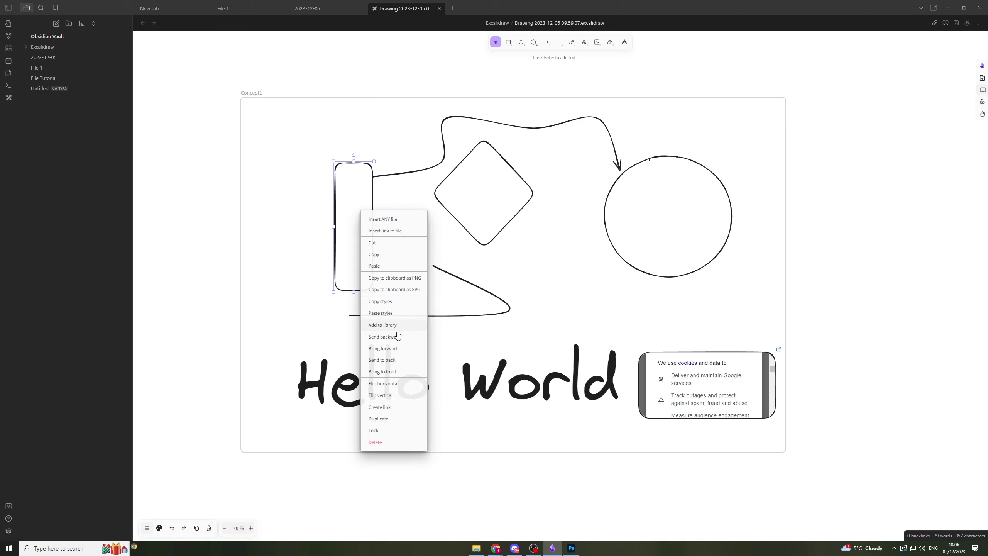
left_click(540, 300)
left_click_drag(309, 124, 653, 330)
right_click(364, 214)
left_click(714, 244)
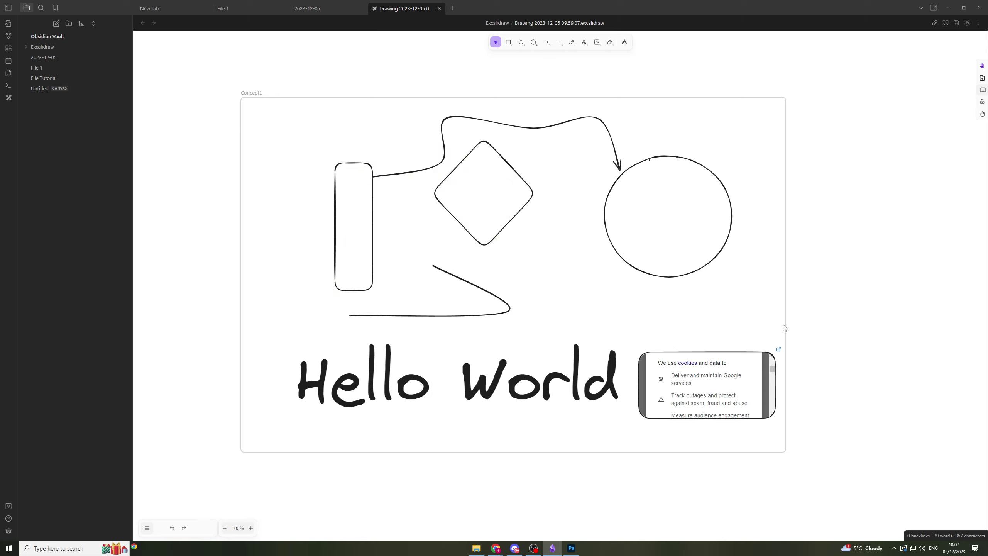
scroll(719, 368, "up", 3)
scroll(719, 368, "up", 1)
scroll(556, 293, "down", 3)
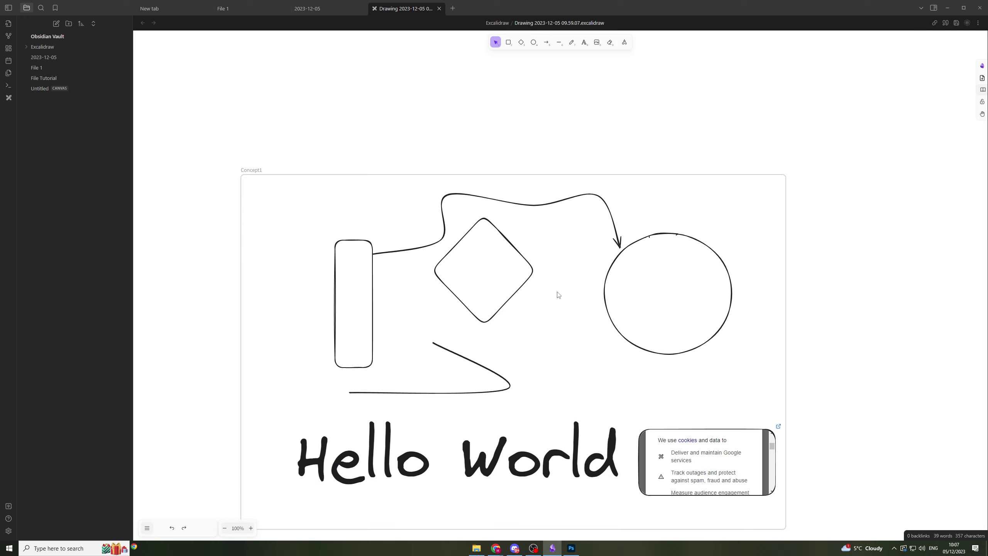